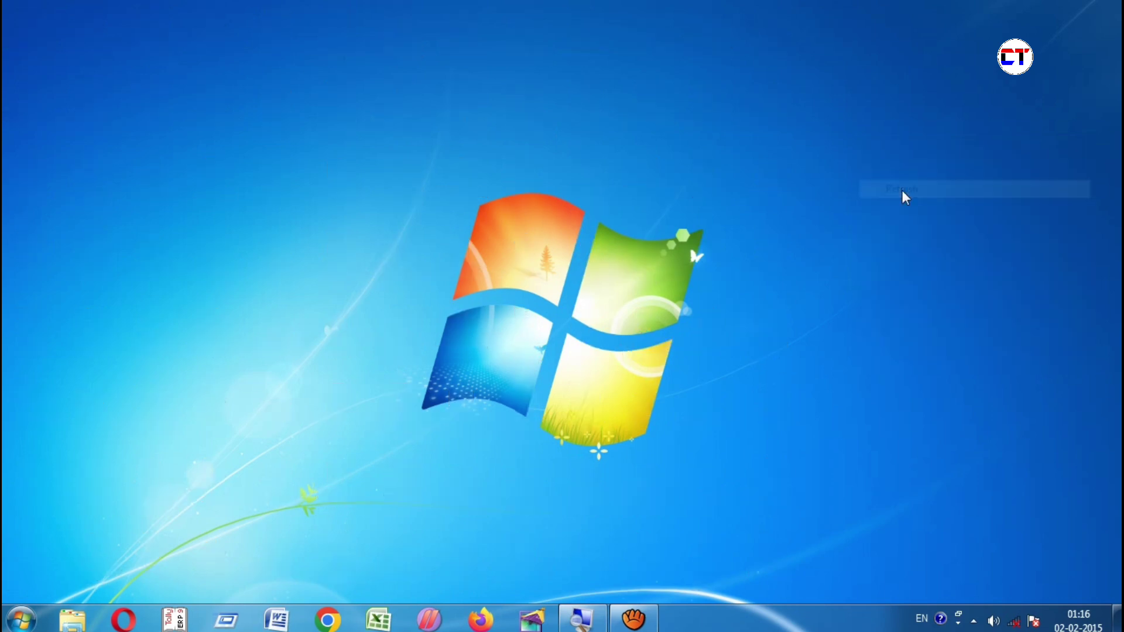
right_click(871, 171)
left_click(918, 221)
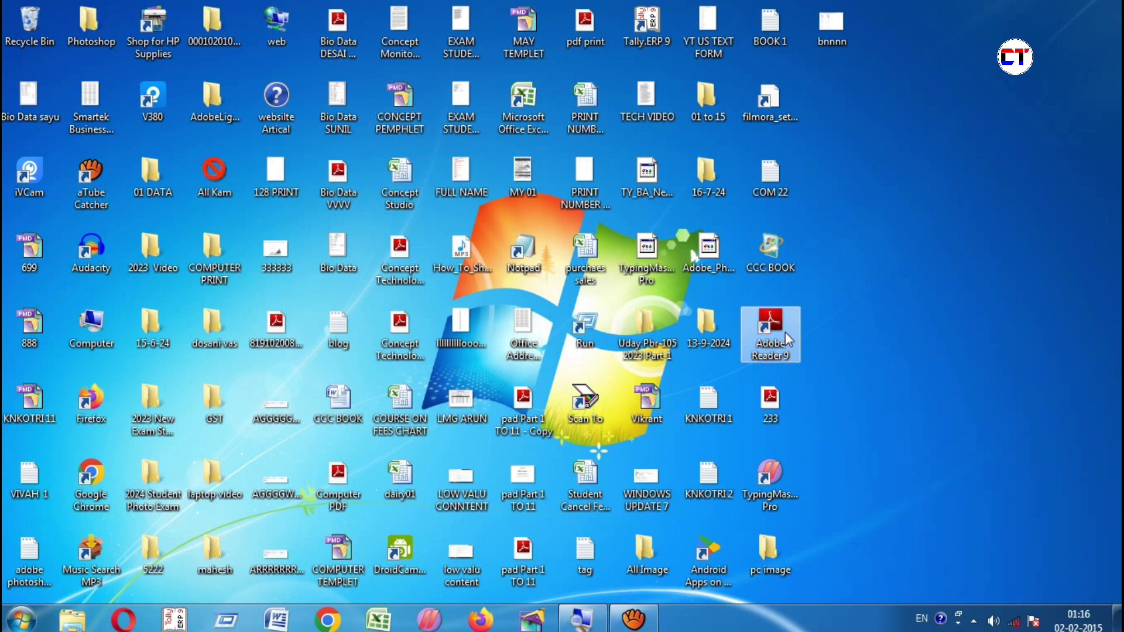
left_click(784, 481)
left_click(727, 559)
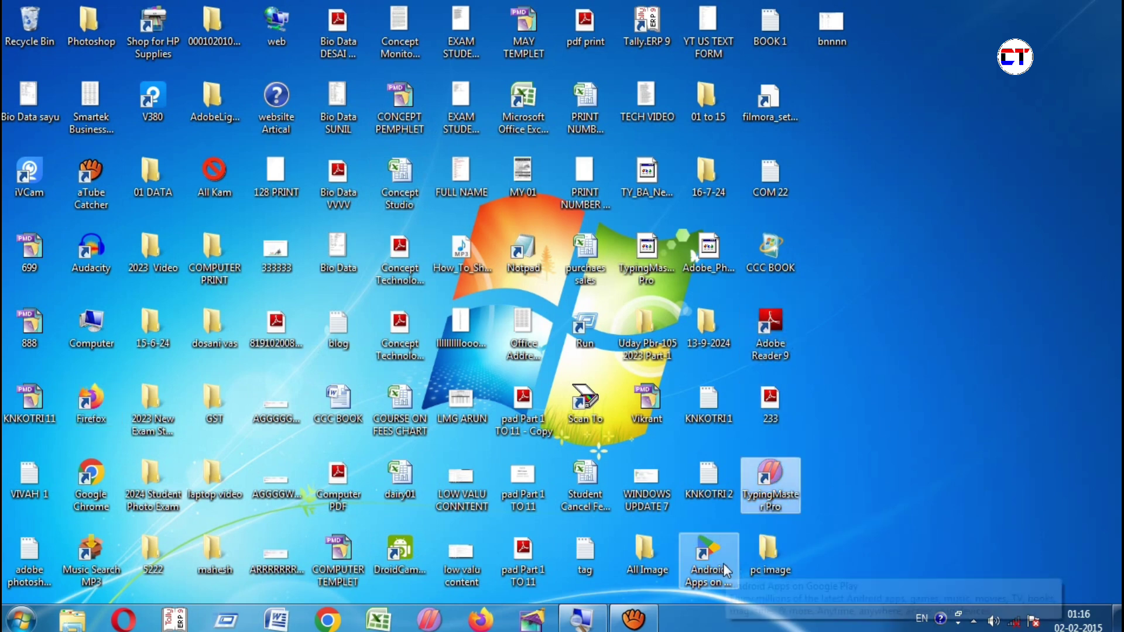
right_click(902, 213)
left_click(911, 260)
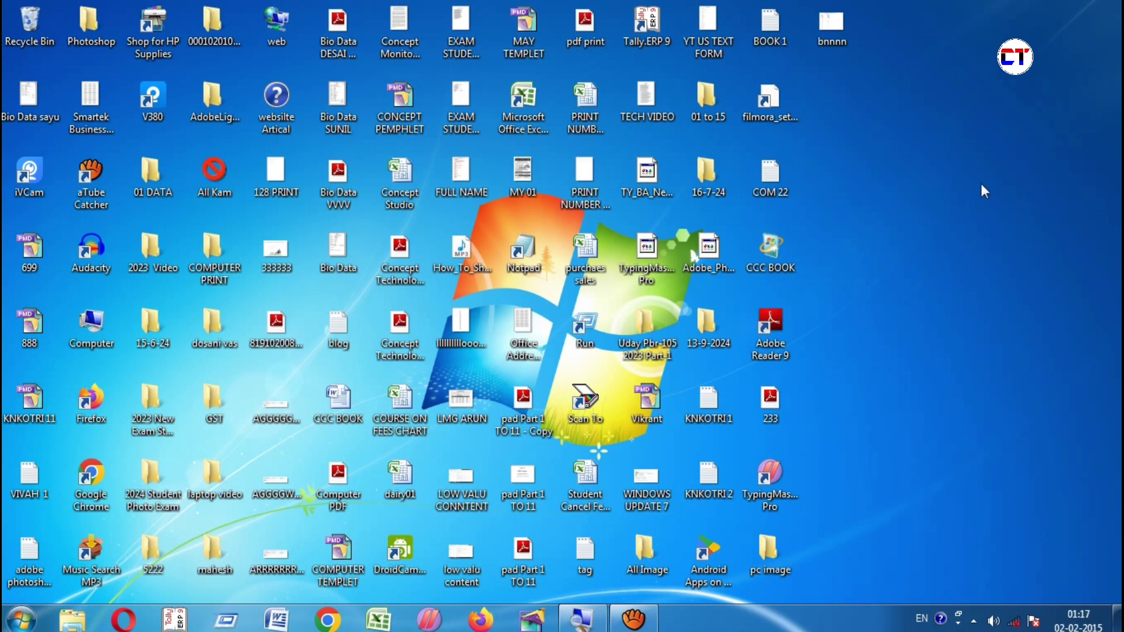
right_click(964, 159)
left_click(930, 212)
Step: Create a desktop folder named App Lock and move it to the empty area beside the other icons
right_click(847, 84)
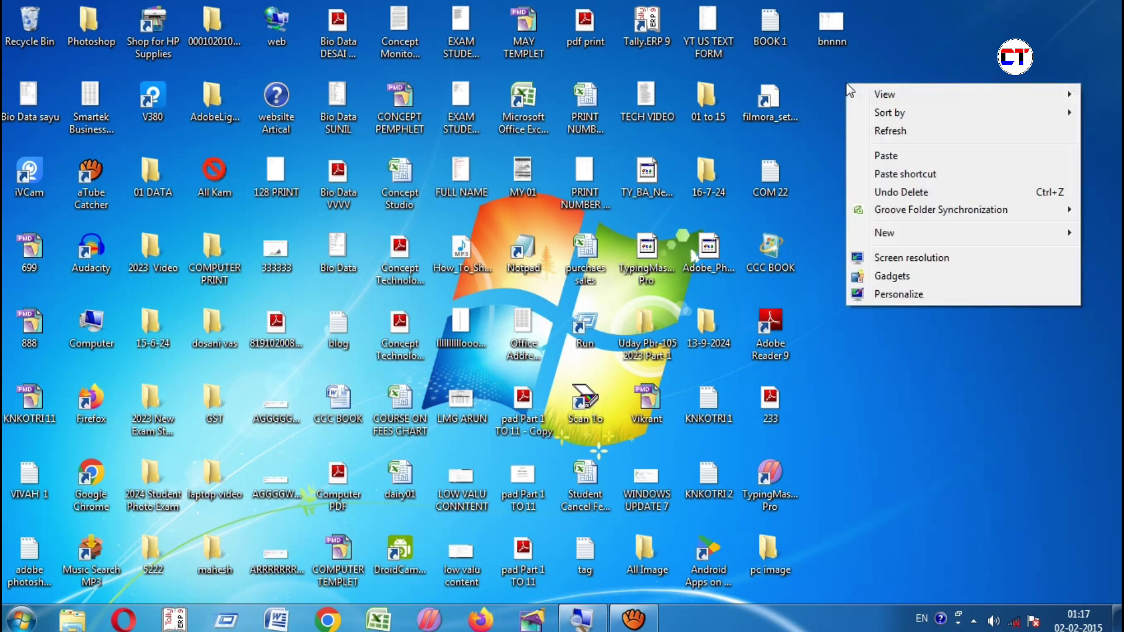
mouse_move(884, 236)
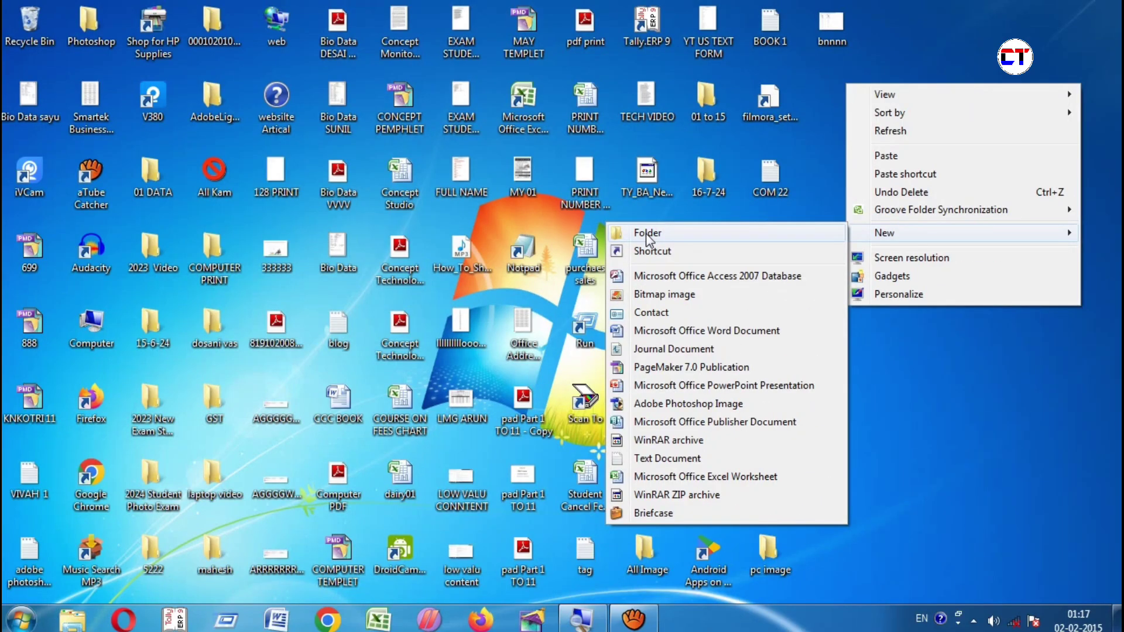
left_click(645, 233)
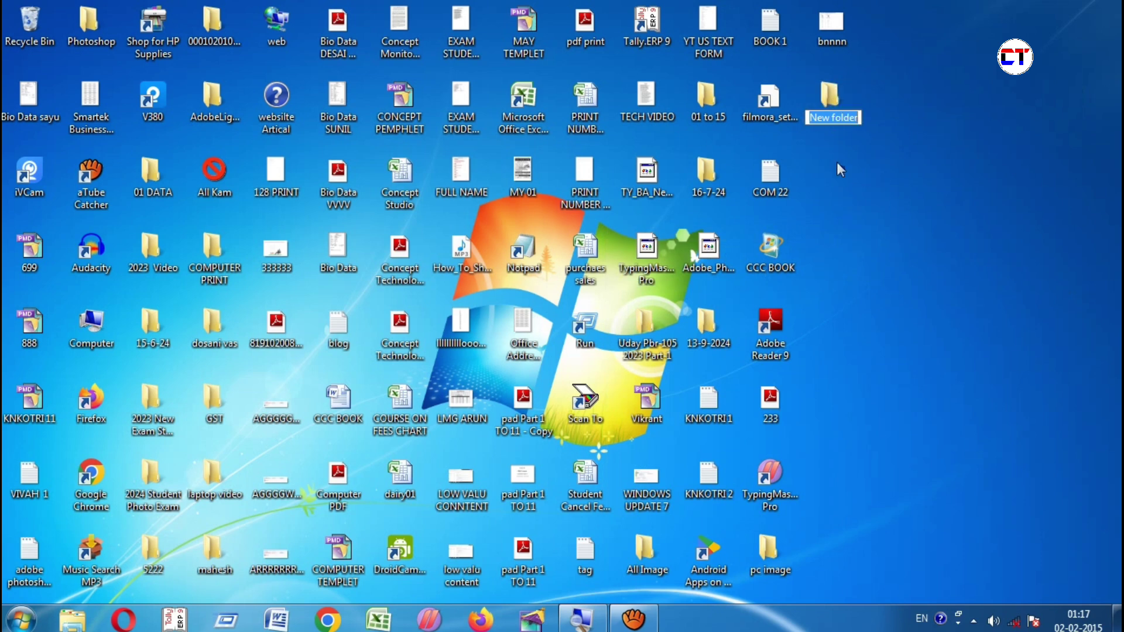
key("BackSpace")
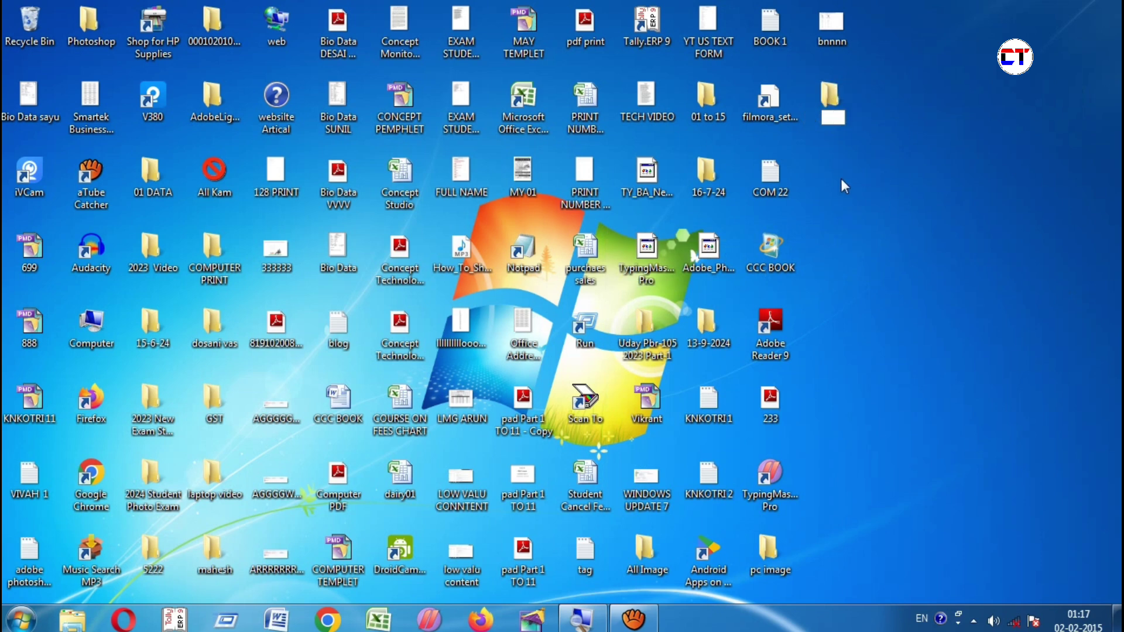
type("App Lock")
key("Return")
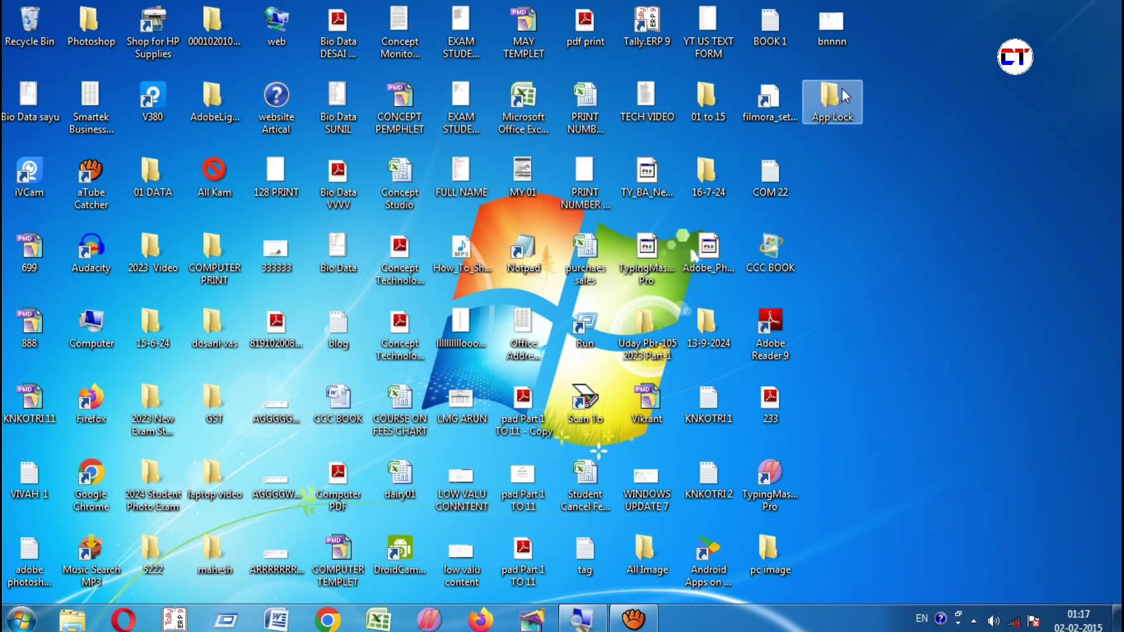
left_click_drag(842, 87, 854, 142)
left_click_drag(898, 211, 902, 258)
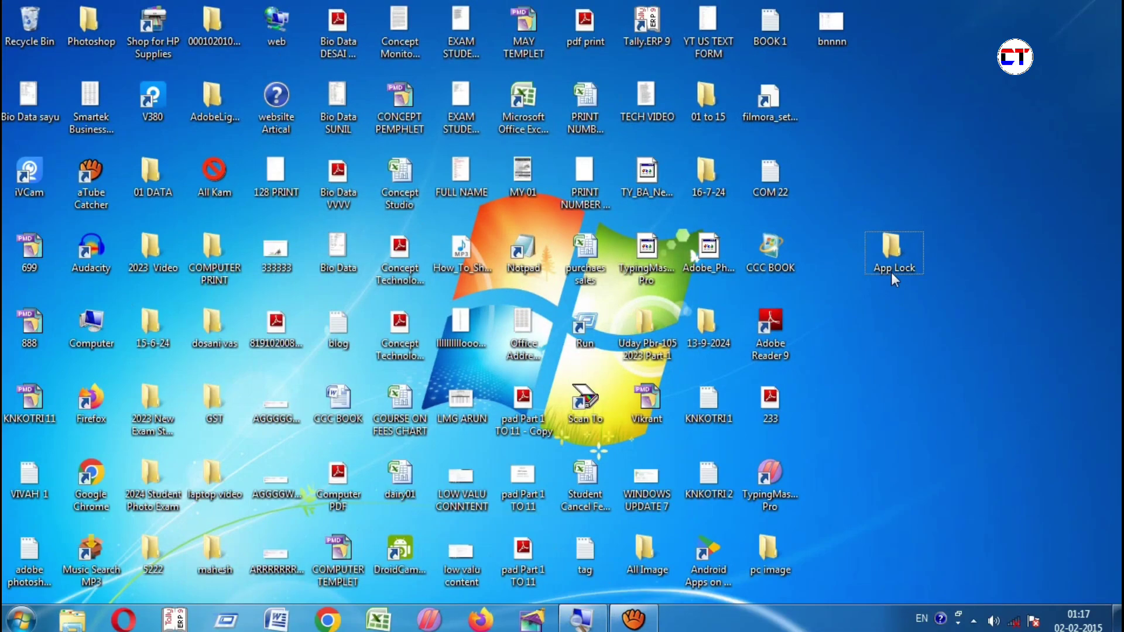
Step: Open the App Lock folder to check its contents, and close it again
left_click(887, 253)
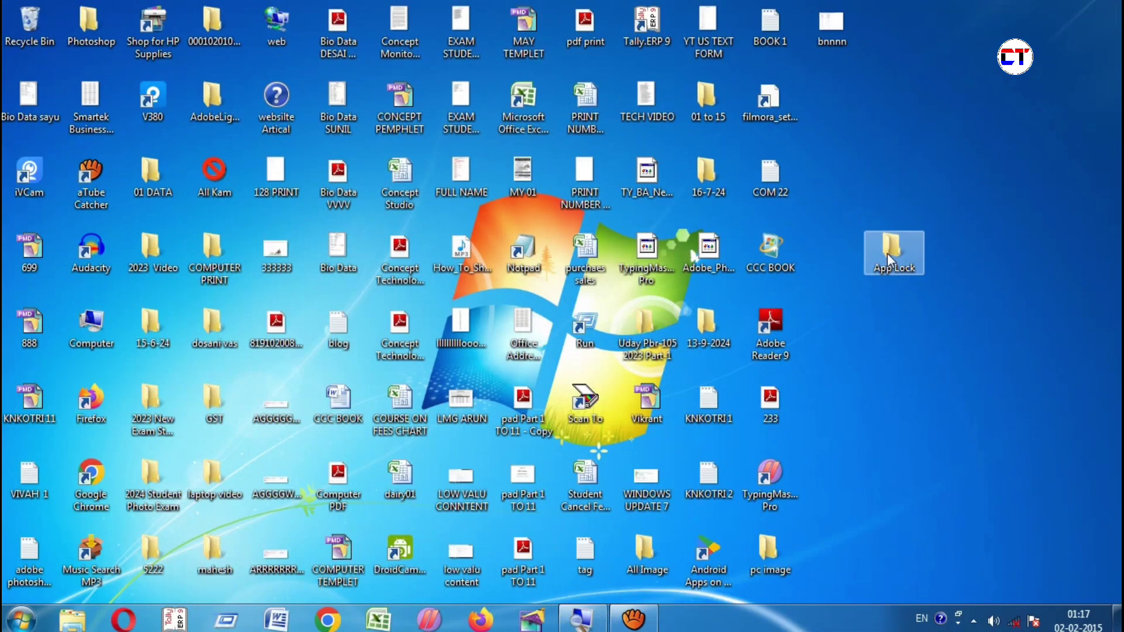
double_click(887, 253)
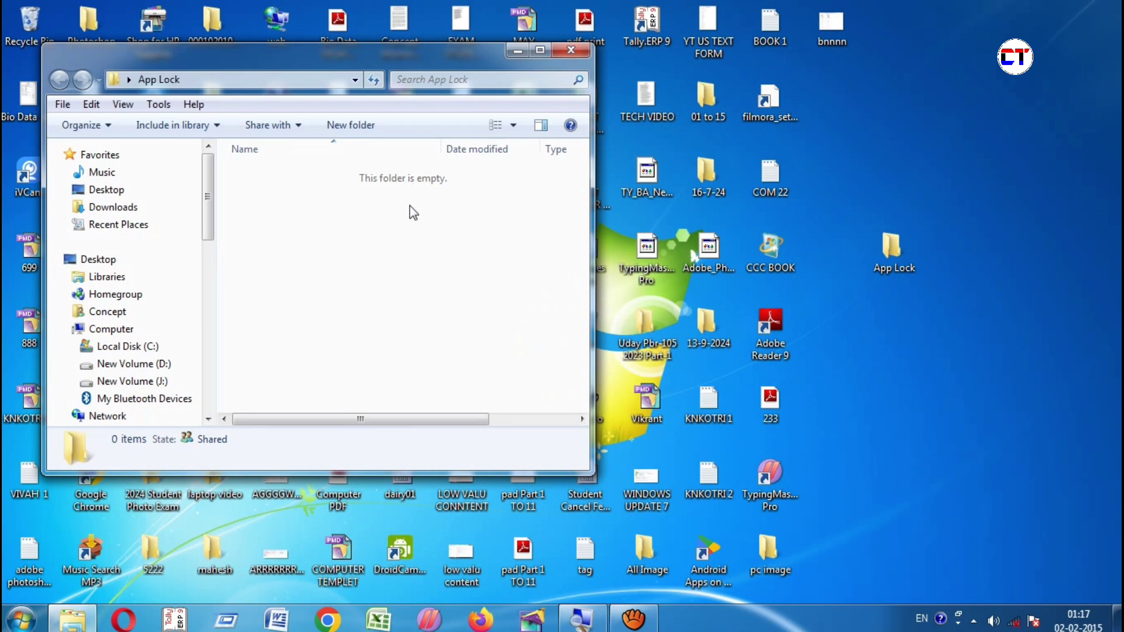
left_click(578, 50)
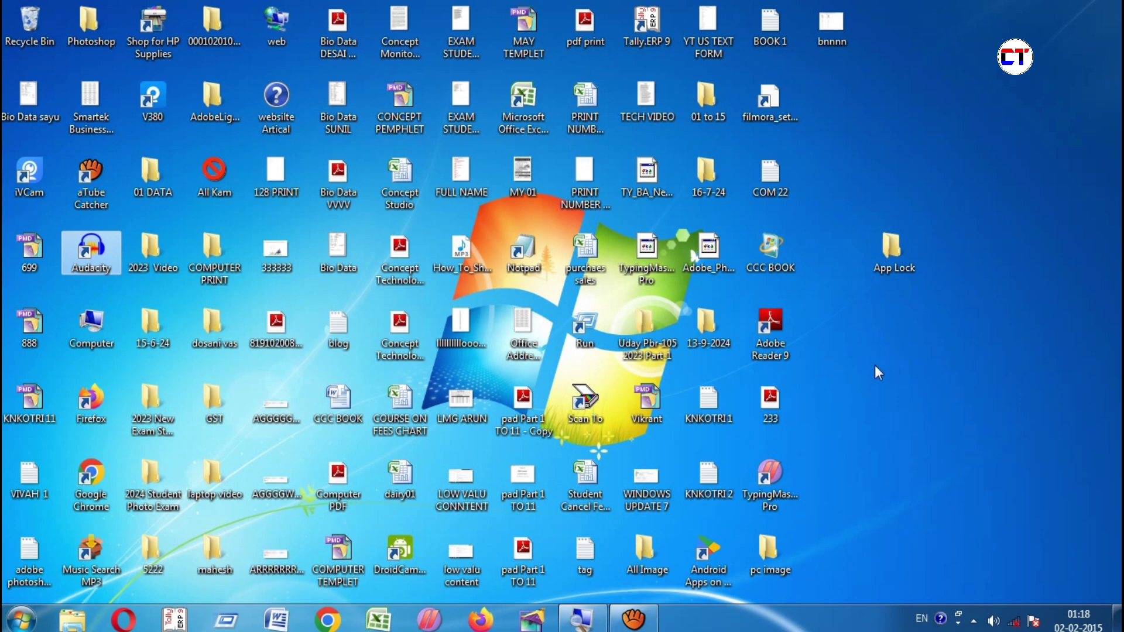
left_click(872, 380)
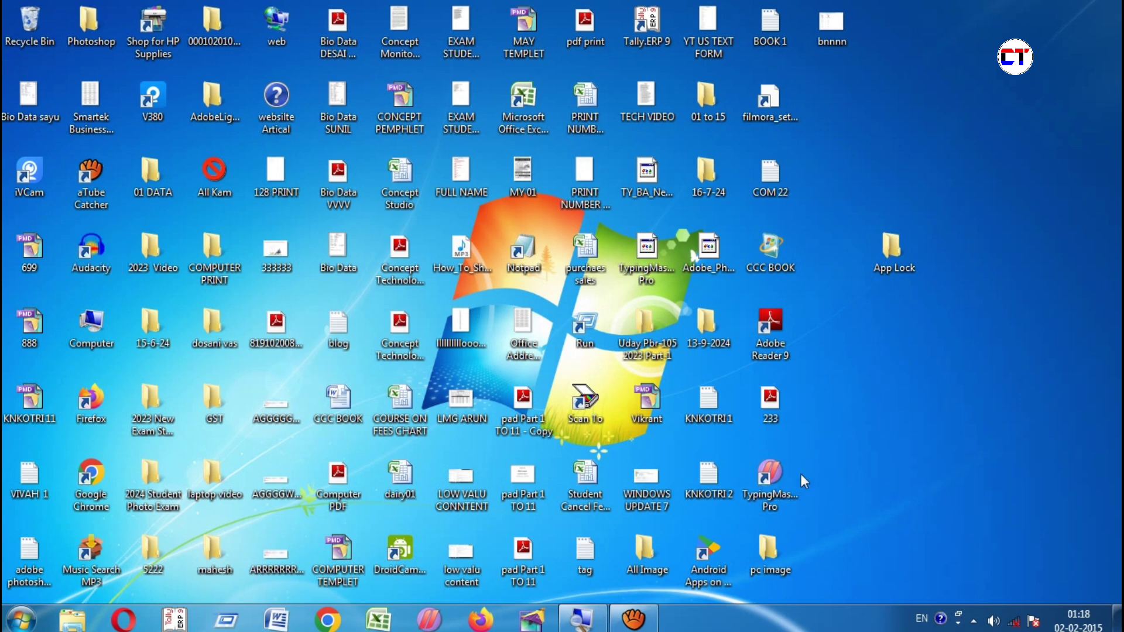
Step: Move the TypingMaster Pro, Google Chrome and Audacity desktop shortcuts into the App Lock folder
left_click_drag(775, 472, 895, 240)
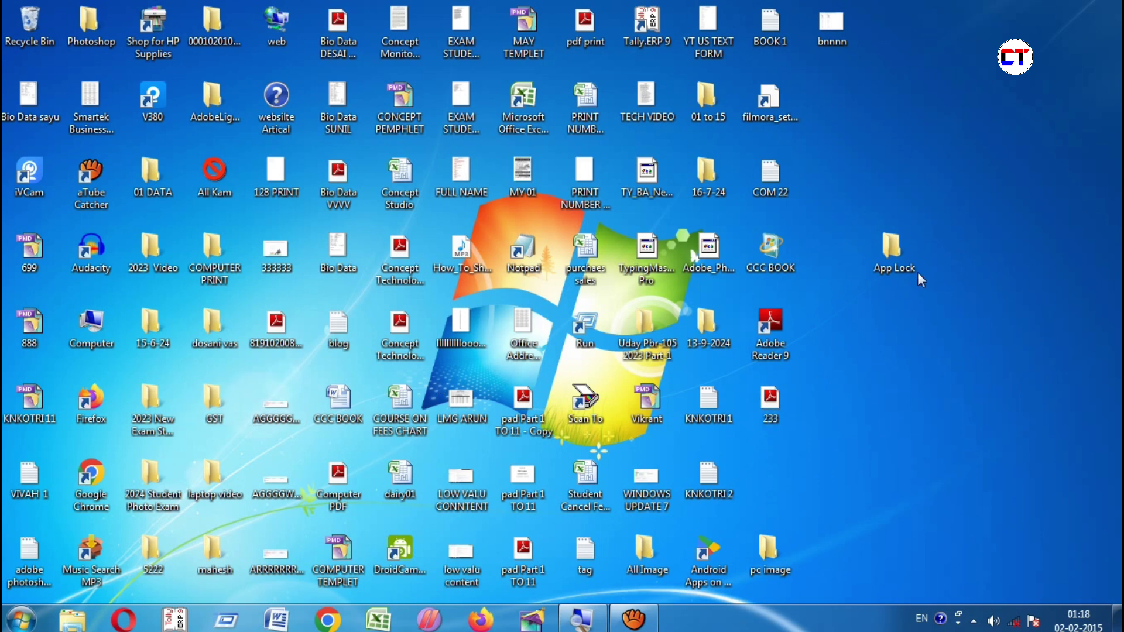
left_click_drag(94, 468, 890, 257)
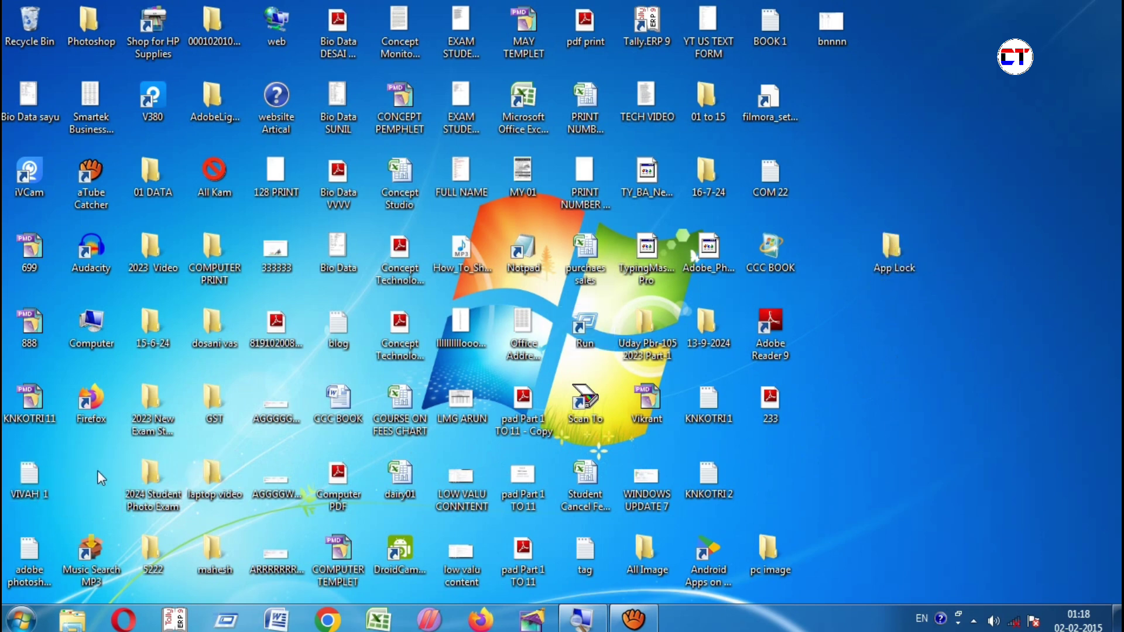
left_click_drag(104, 249, 899, 245)
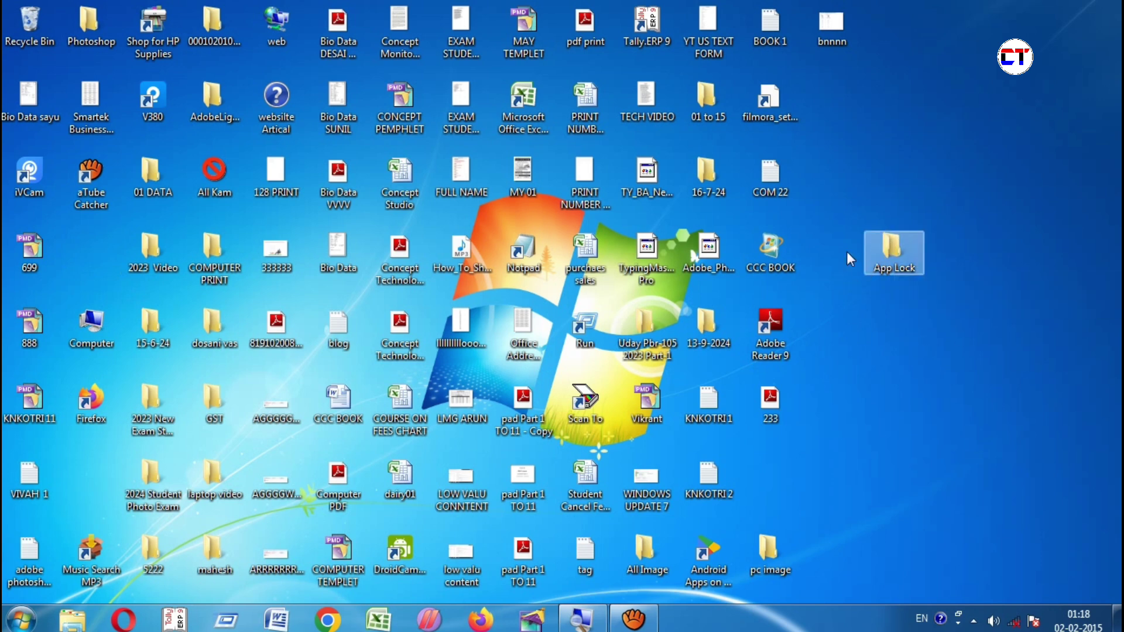
Step: Open the App Lock folder in a maximized window, display its shortcuts as large icons, and close it
mouse_move(866, 248)
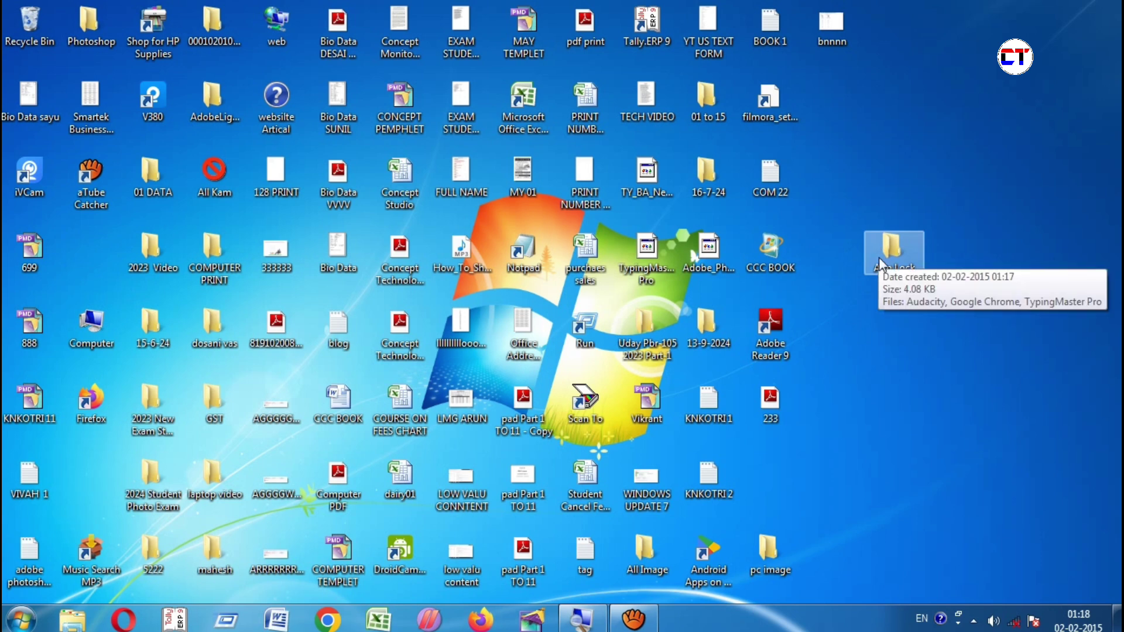
double_click(883, 244)
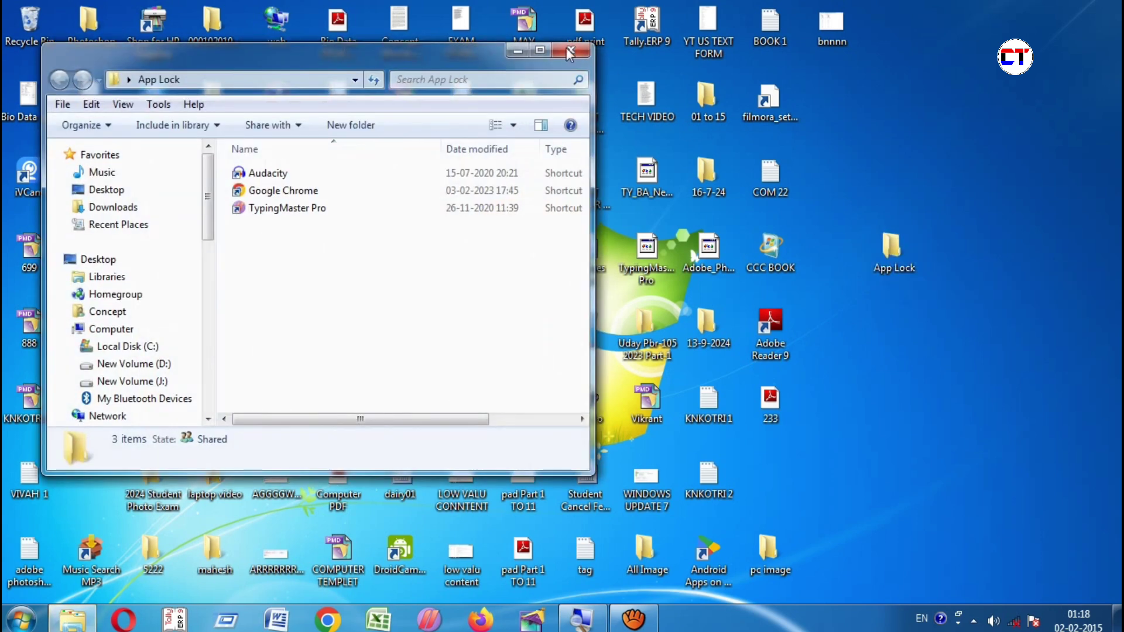
left_click(540, 50)
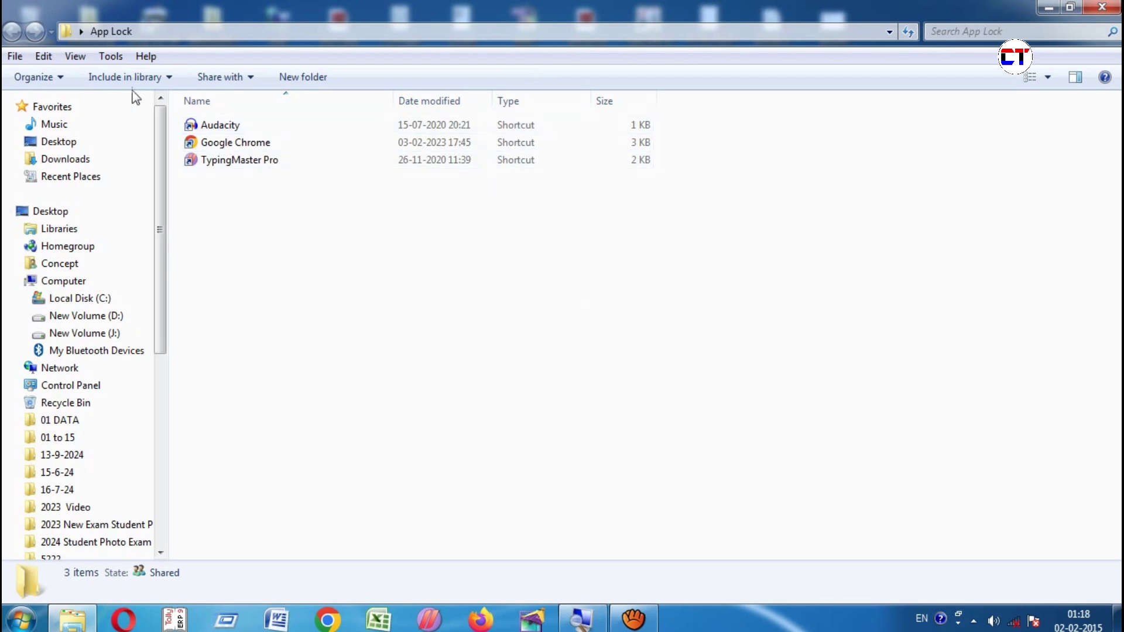
left_click(70, 58)
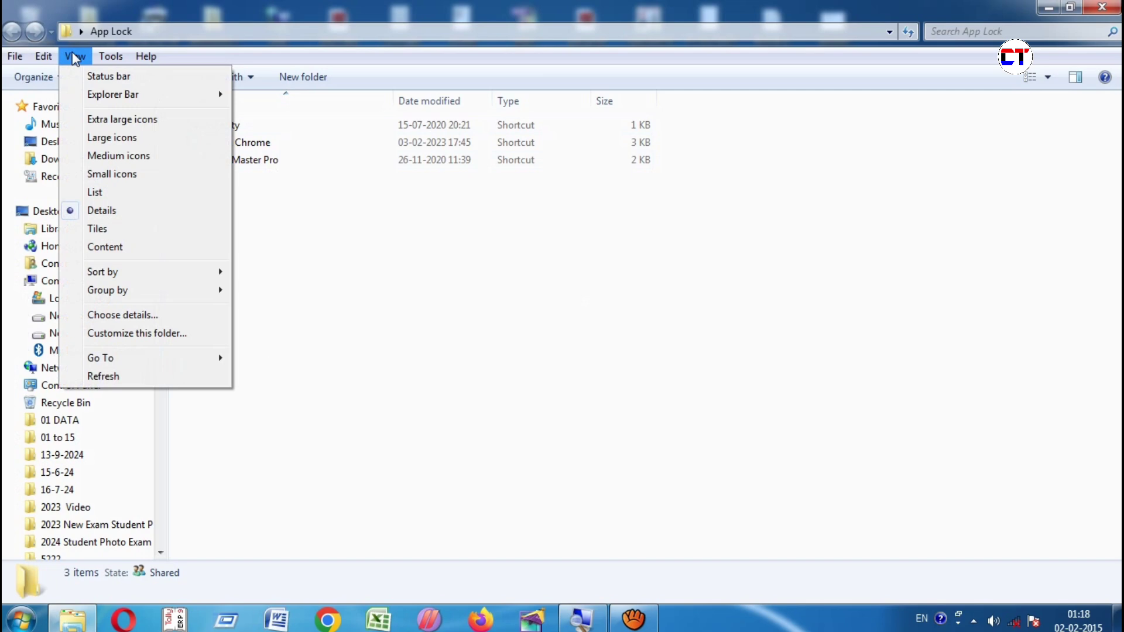
left_click(104, 141)
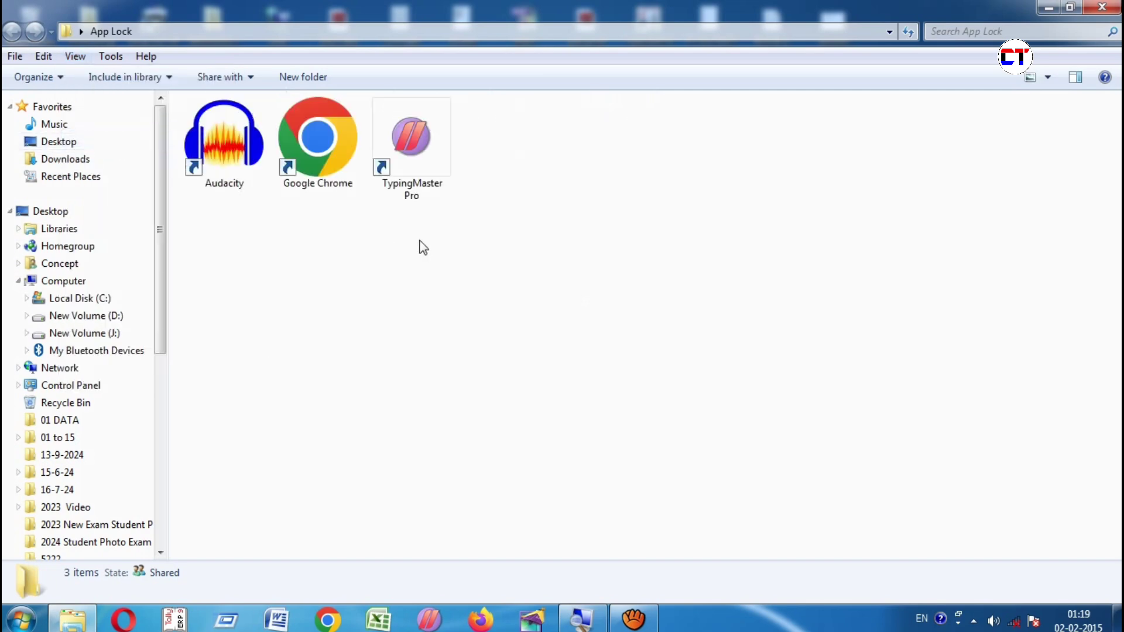
left_click(227, 143)
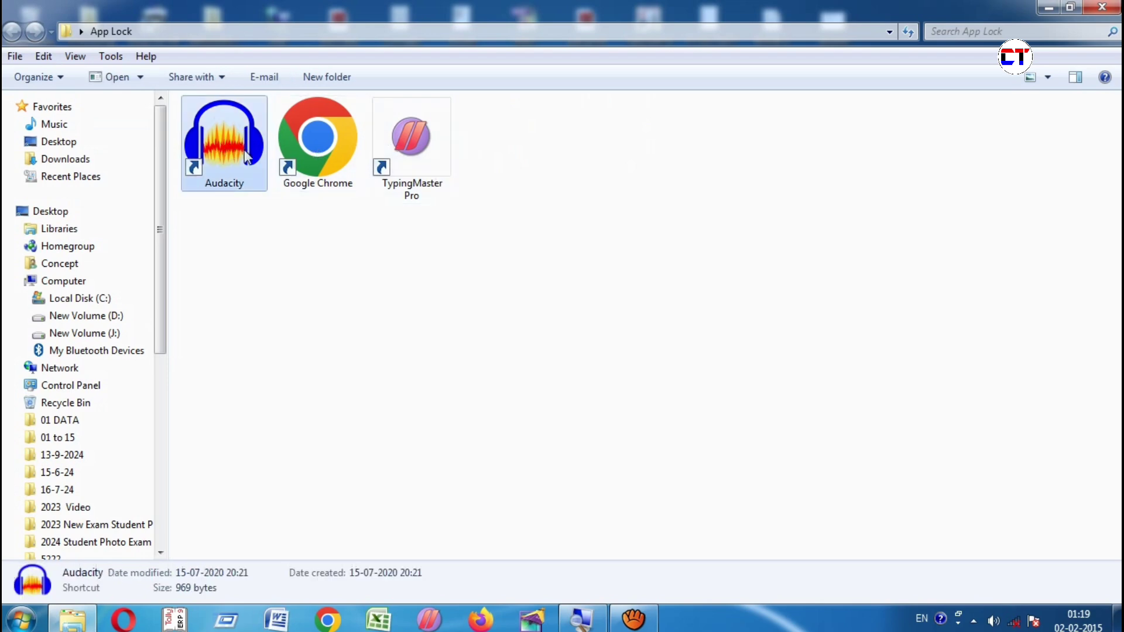
left_click(548, 219)
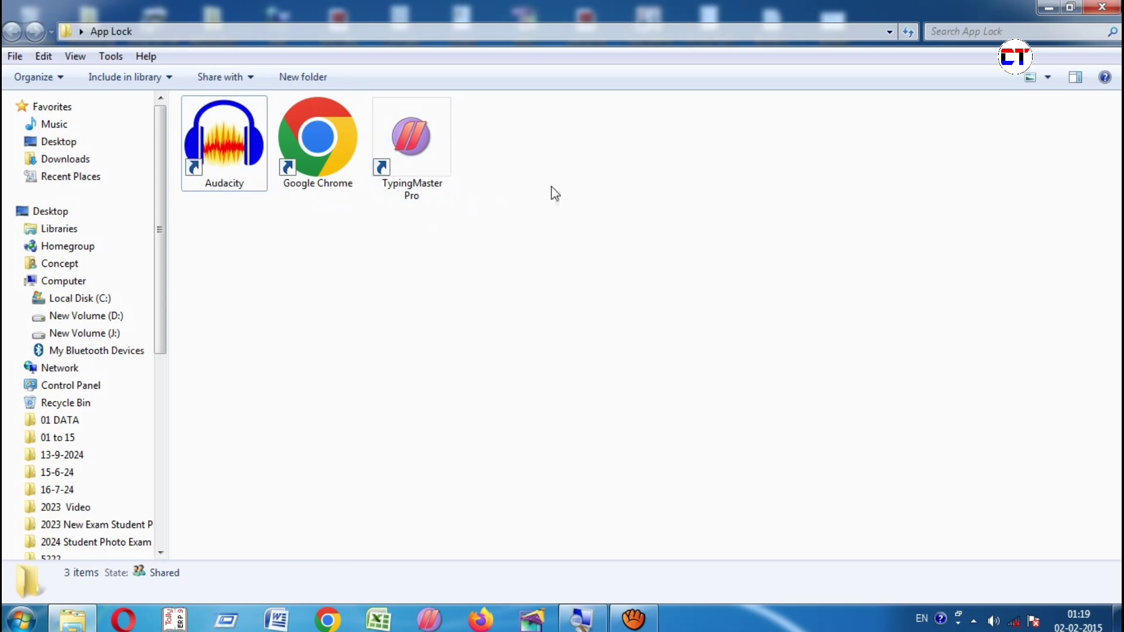
left_click(1101, 7)
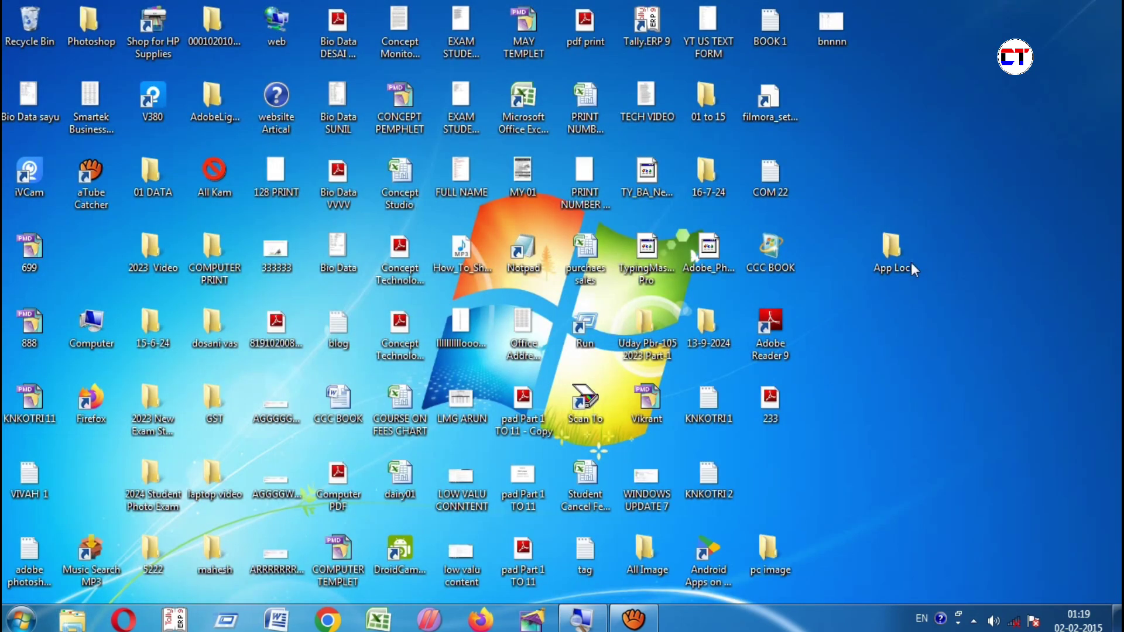
Step: Open the permissions editor from the App Lock folder's security properties
left_click(899, 255)
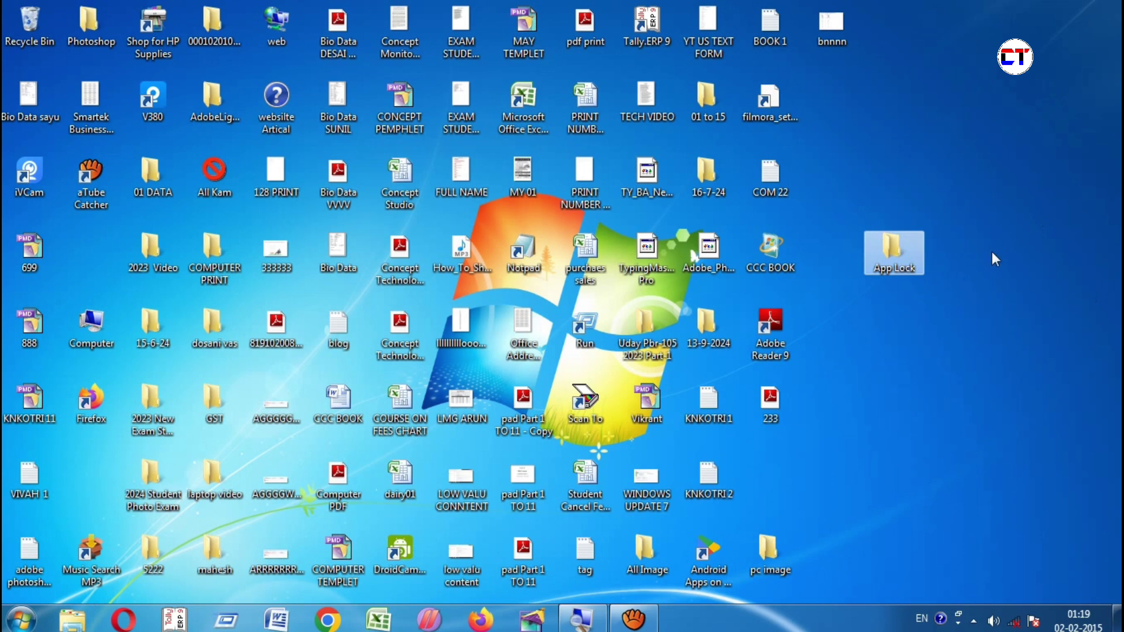
right_click(883, 243)
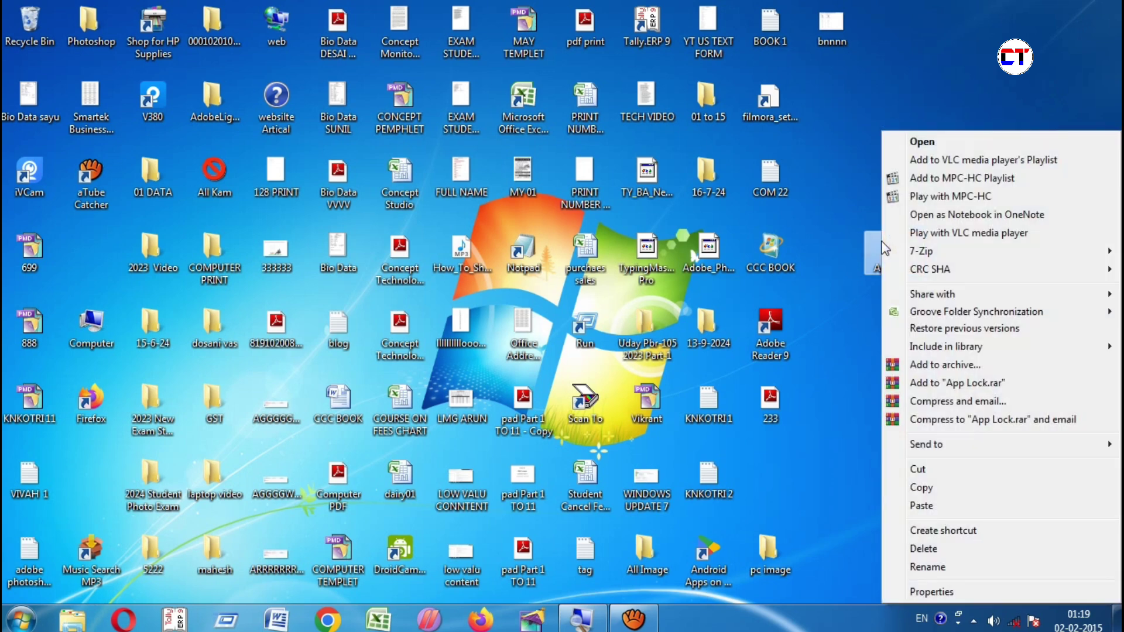
left_click(919, 592)
left_click_drag(946, 205, 631, 160)
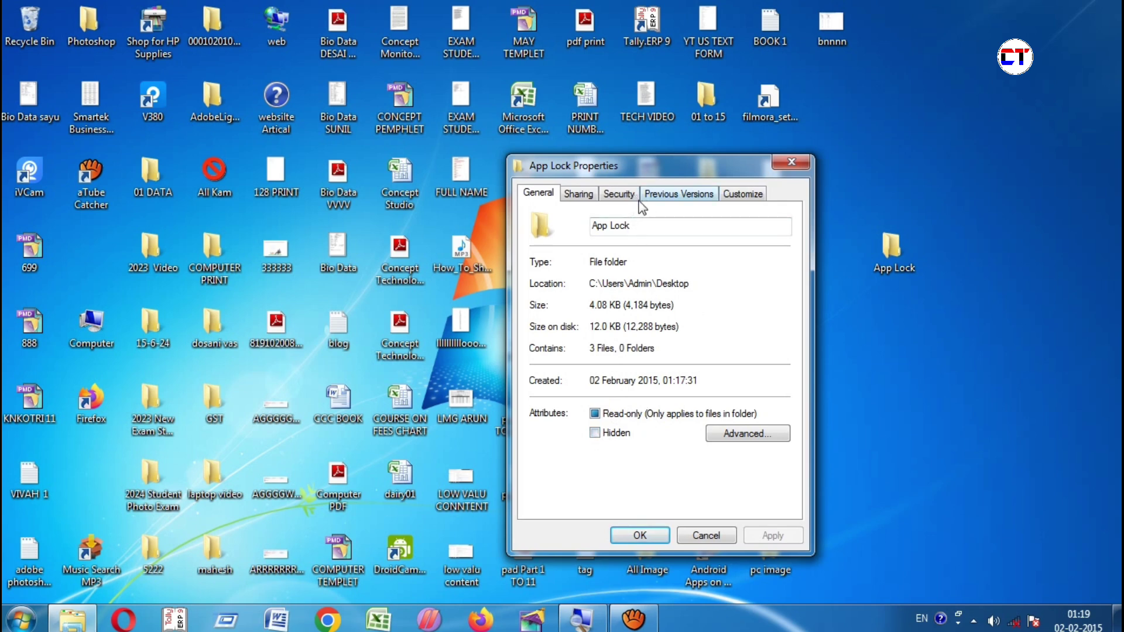
left_click(619, 198)
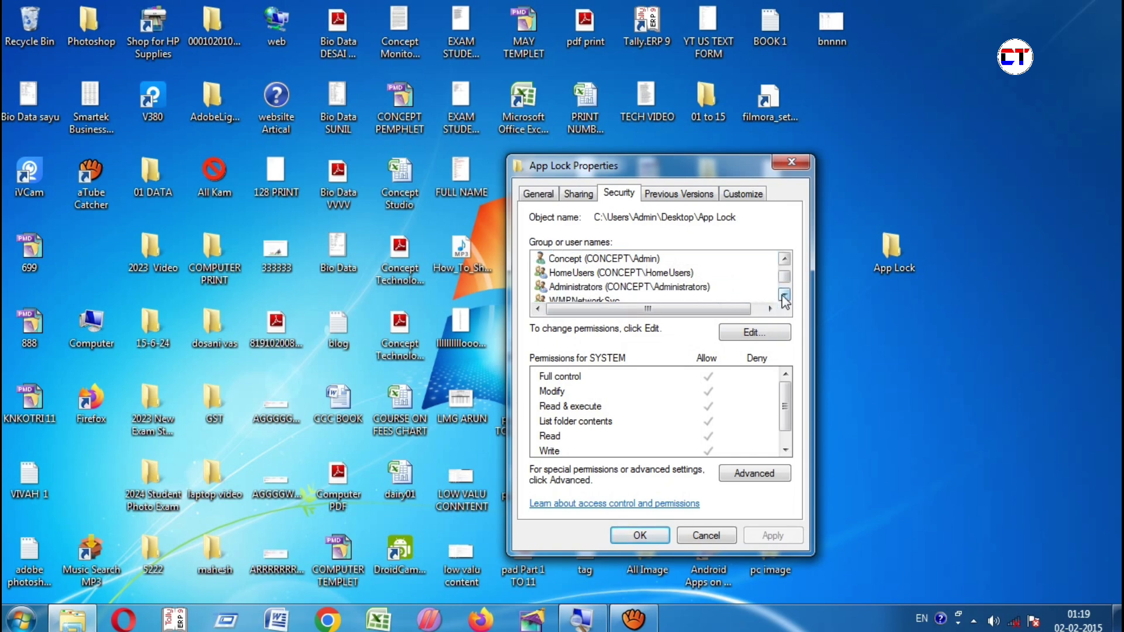
left_click(628, 287)
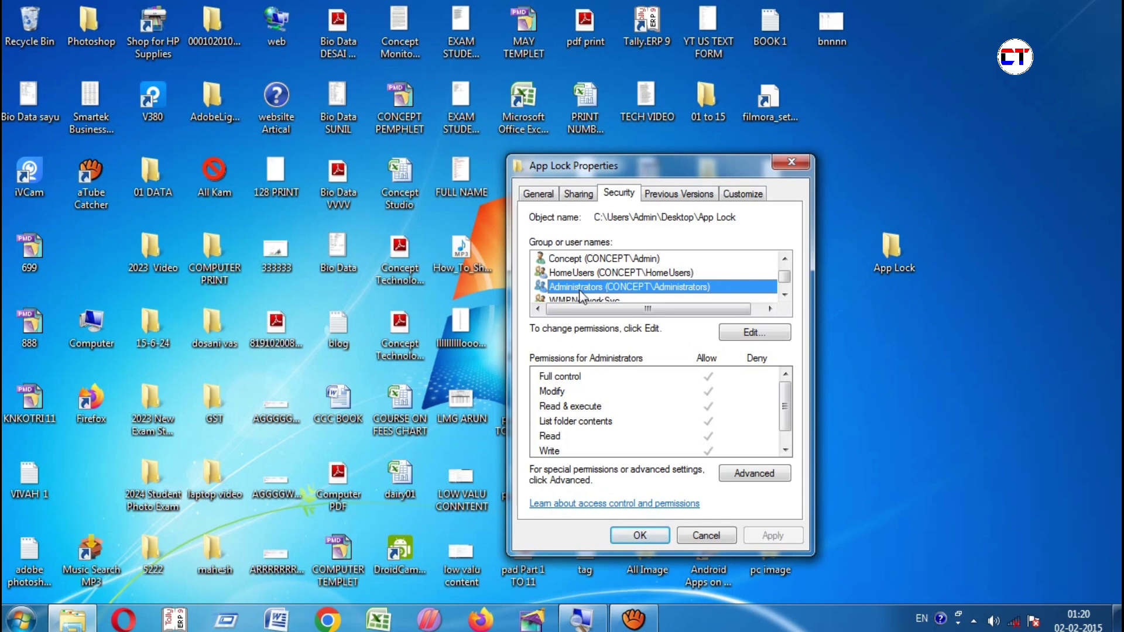
left_click(750, 333)
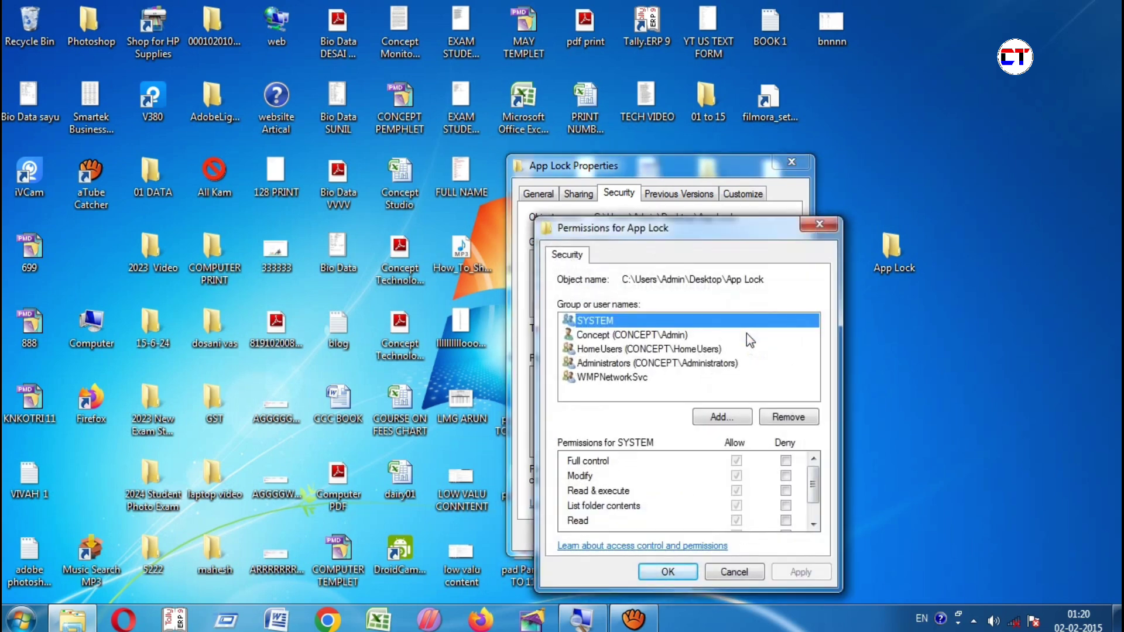
Step: Deny the Administrators group Full control of the App Lock folder, continuing past the shortcut errors, and close its properties
left_click(594, 364)
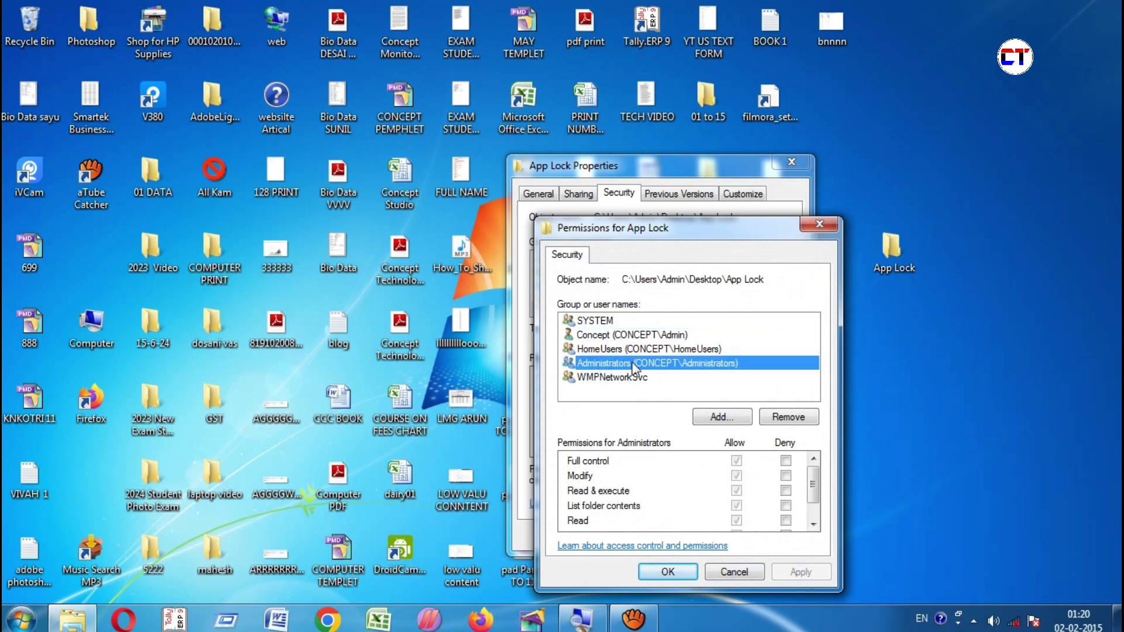
left_click(786, 460)
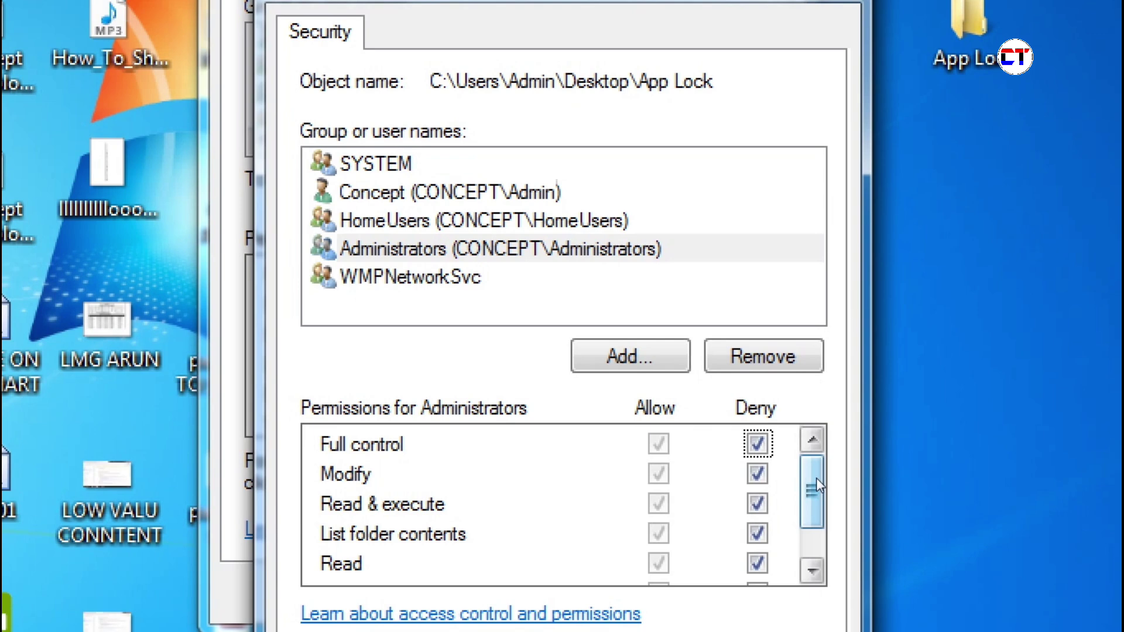
mouse_move(816, 478)
left_mouse_down()
mouse_move(818, 496)
mouse_move(818, 470)
left_mouse_up()
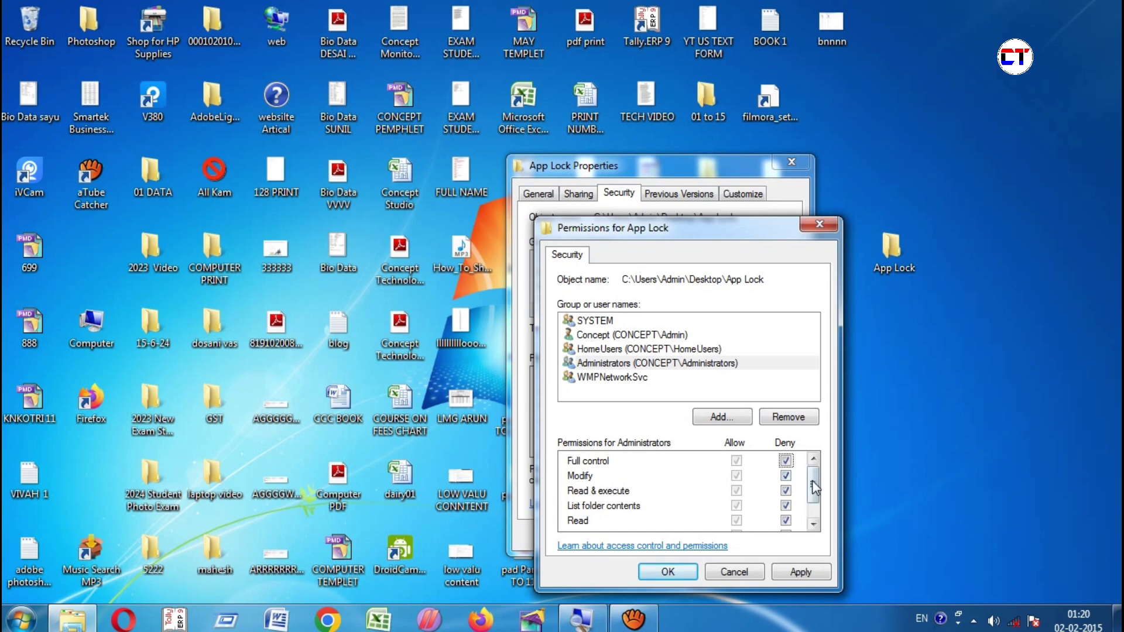
left_click_drag(813, 481, 816, 502)
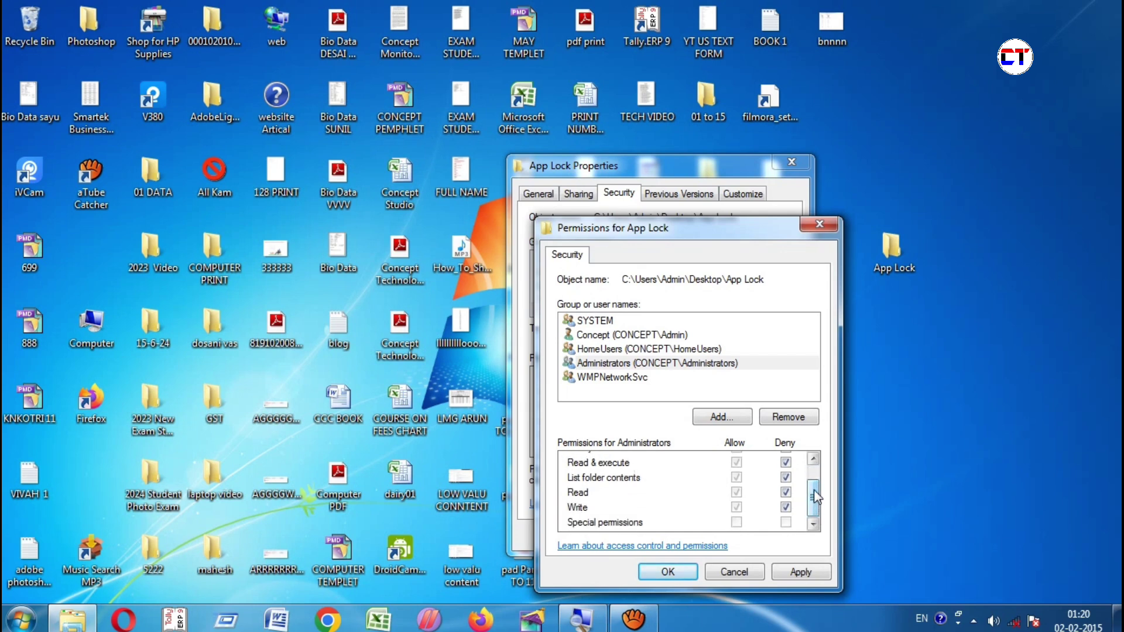
left_click(666, 572)
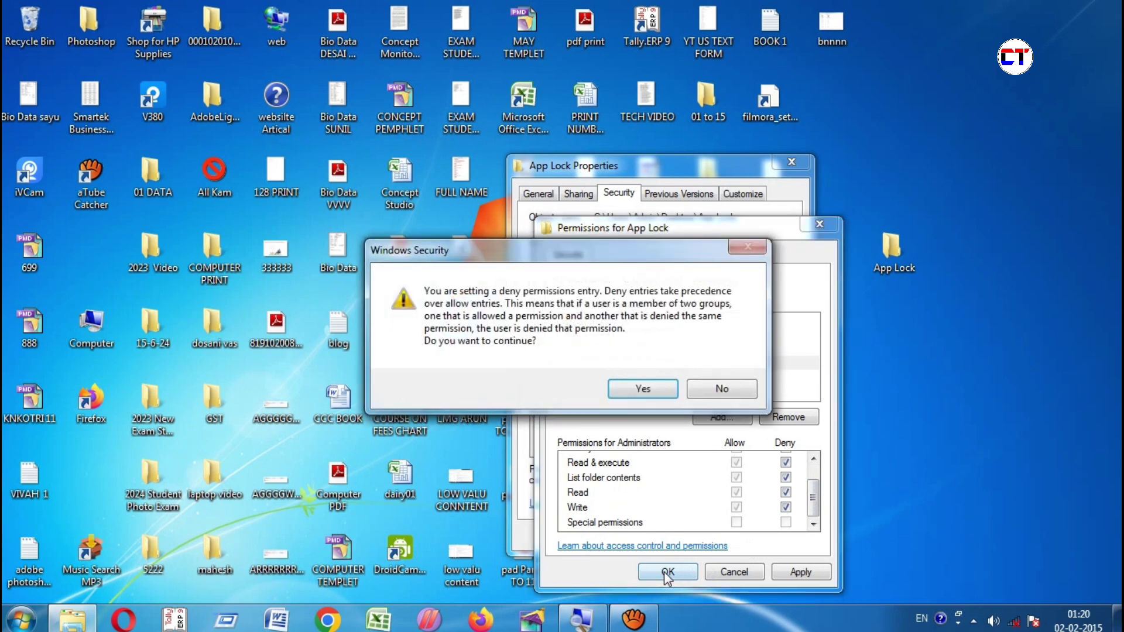
left_click(656, 391)
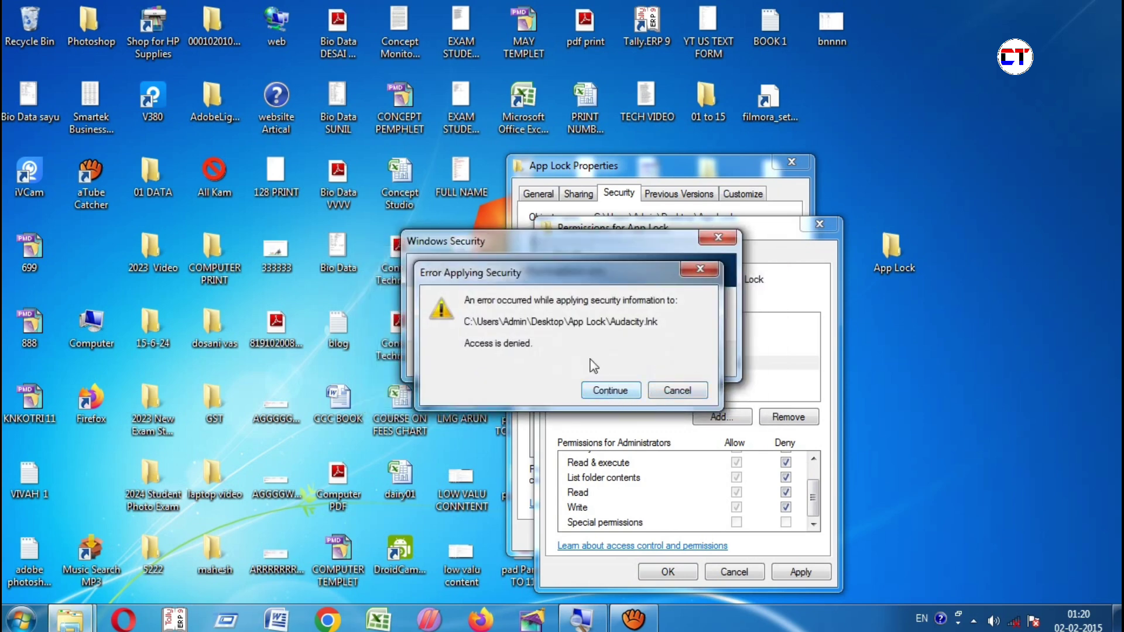
left_click(604, 391)
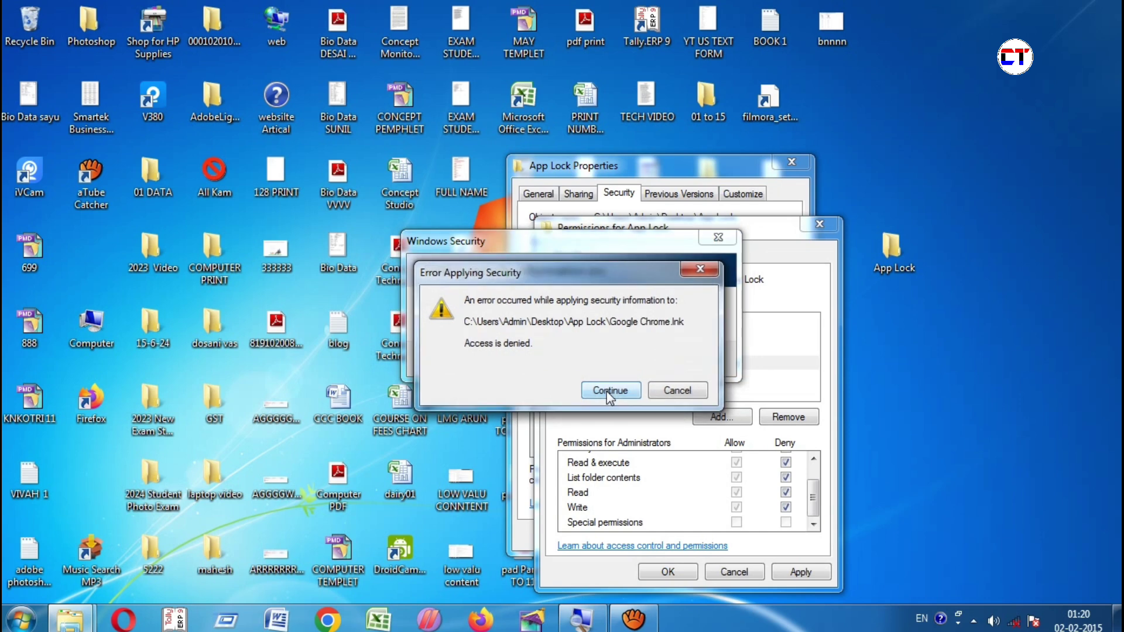
left_click(607, 392)
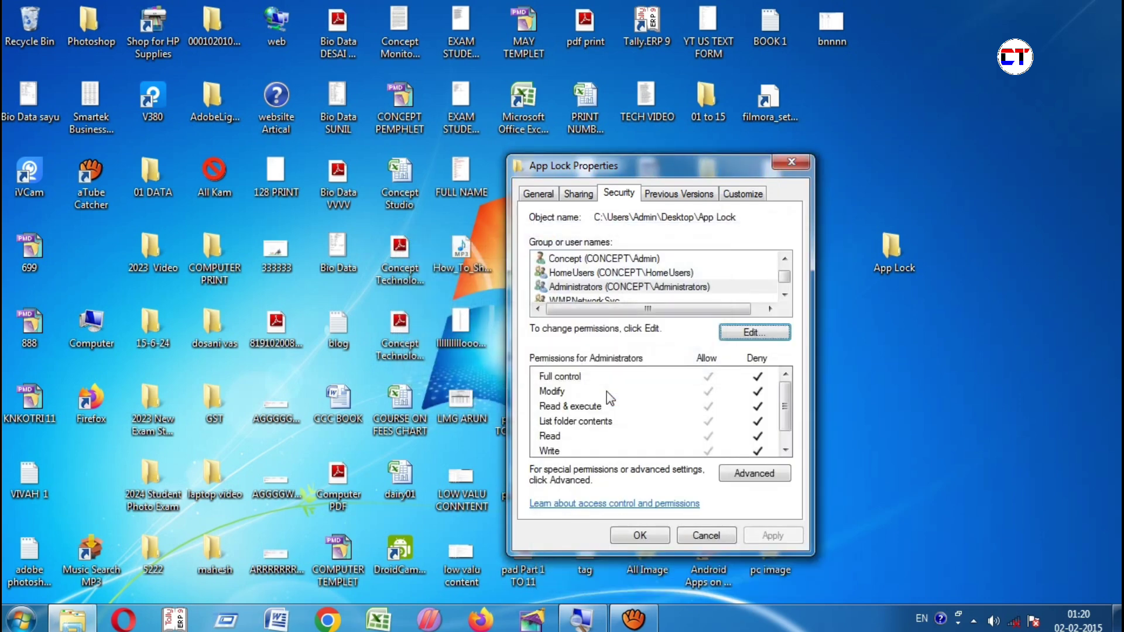
left_click(640, 534)
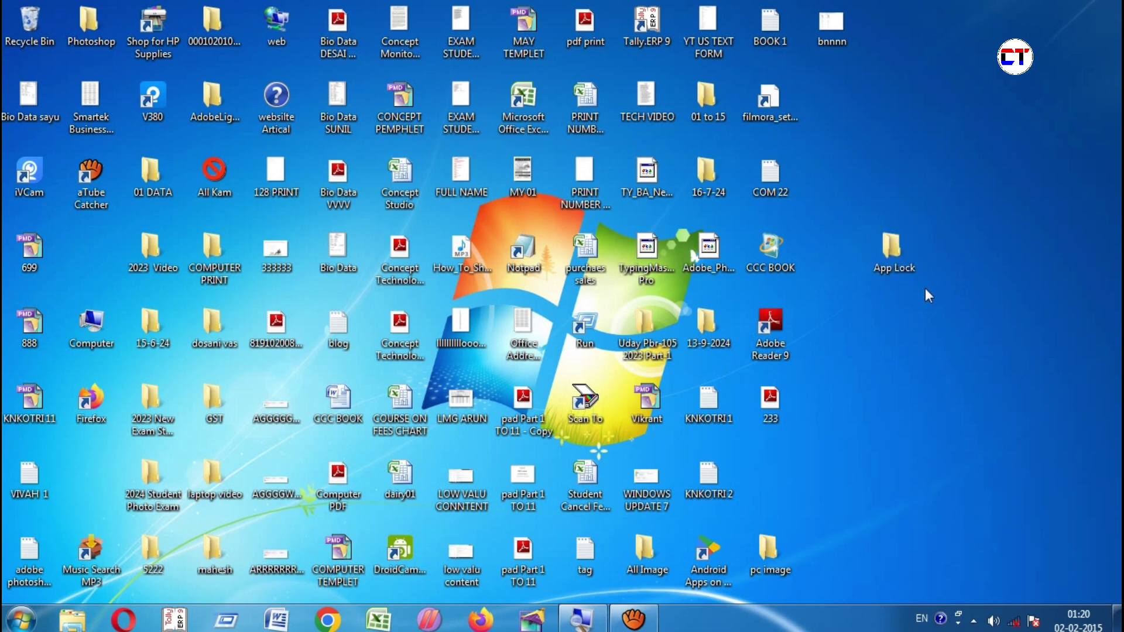
Step: Try to open the App Lock folder to test the lock, requesting access and dismissing the denial
double_click(887, 251)
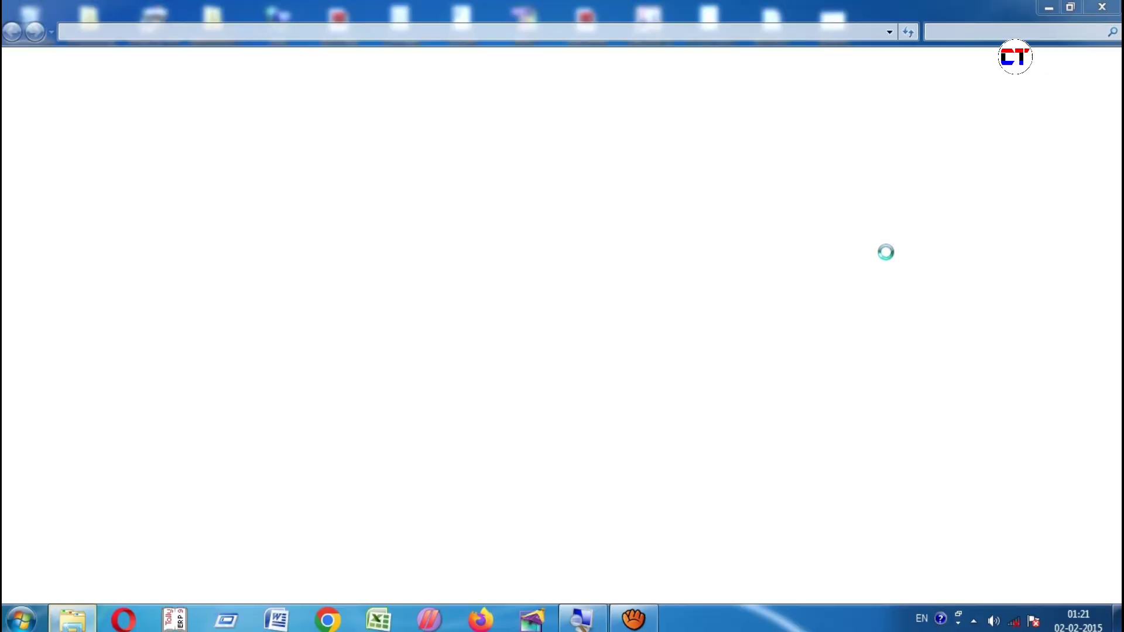
left_click(592, 335)
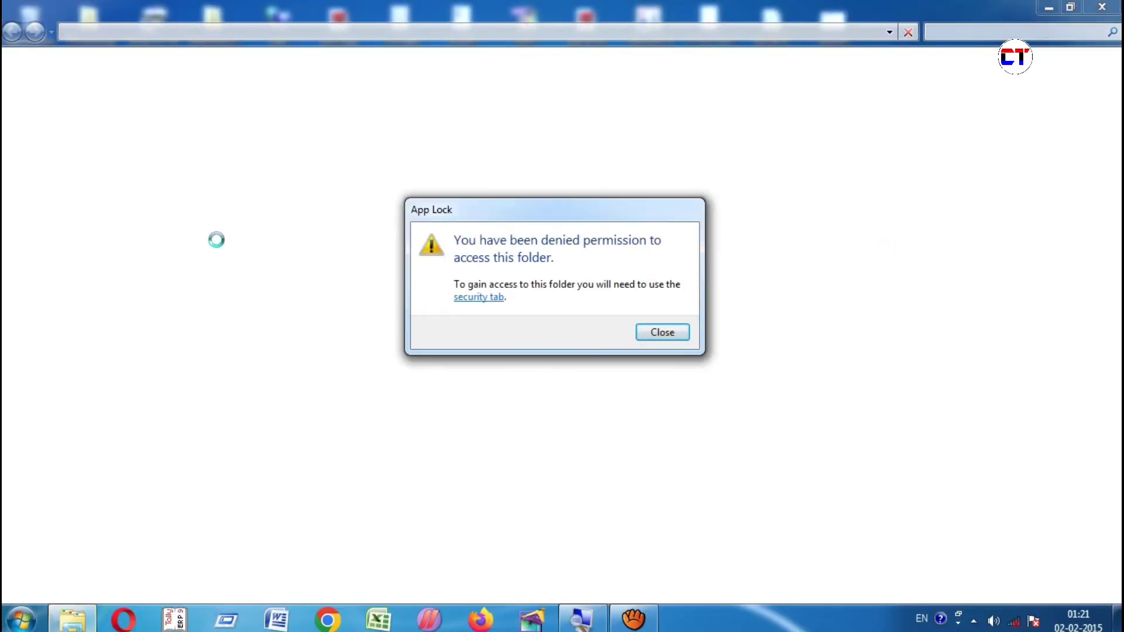
left_click(682, 343)
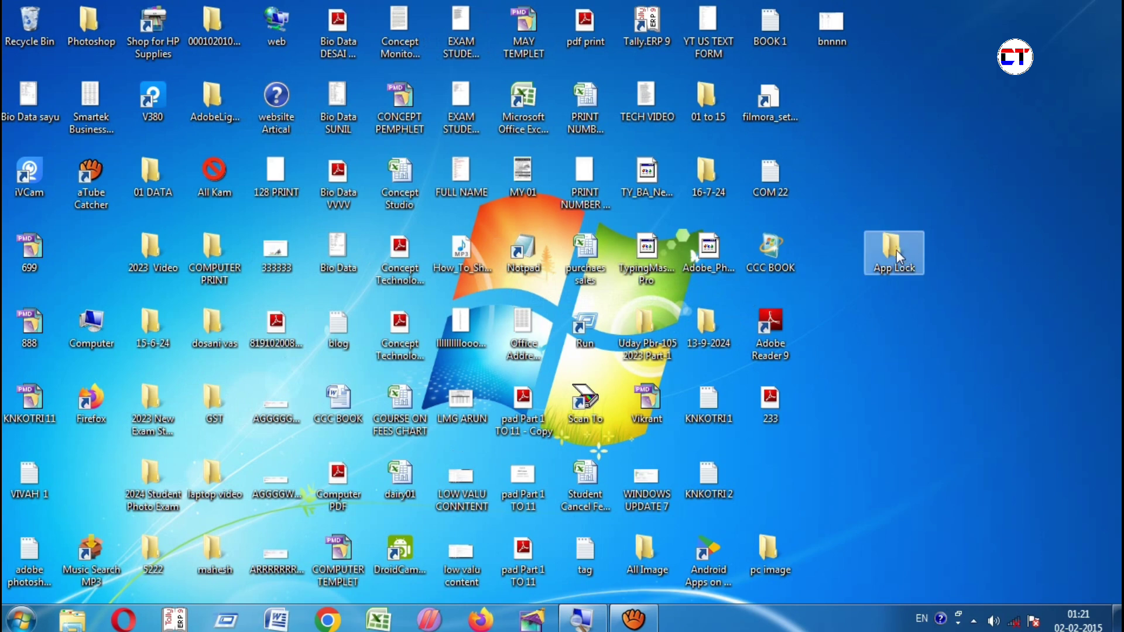
Step: Move the App Lock folder one icon column further right on the desktop
left_click_drag(899, 255, 937, 302)
left_click_drag(890, 331, 958, 252)
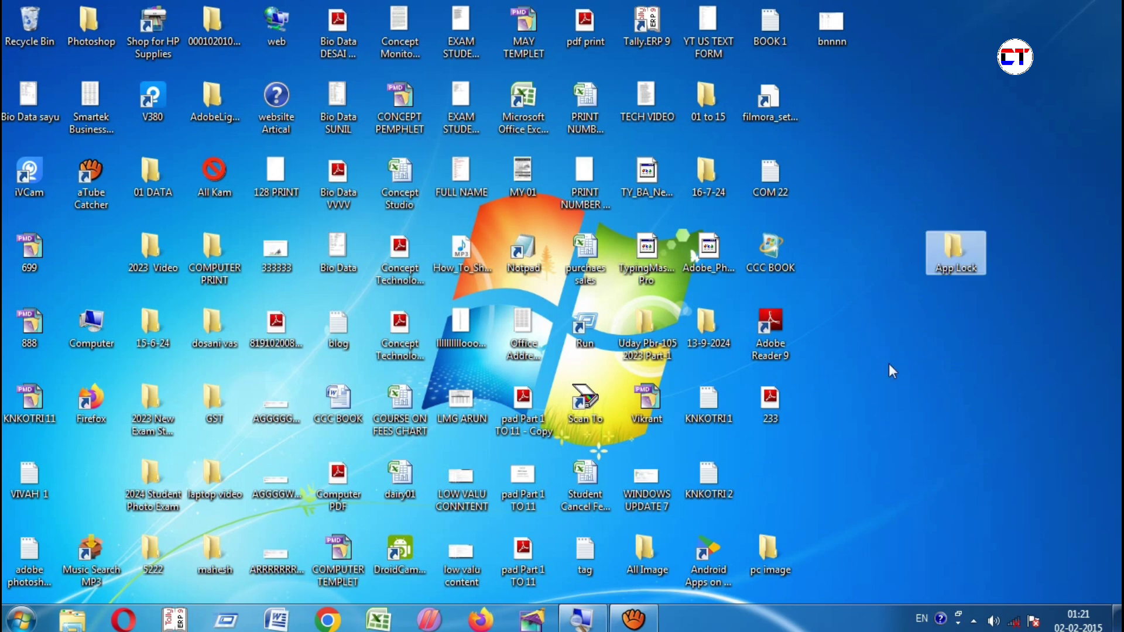
left_click(892, 371)
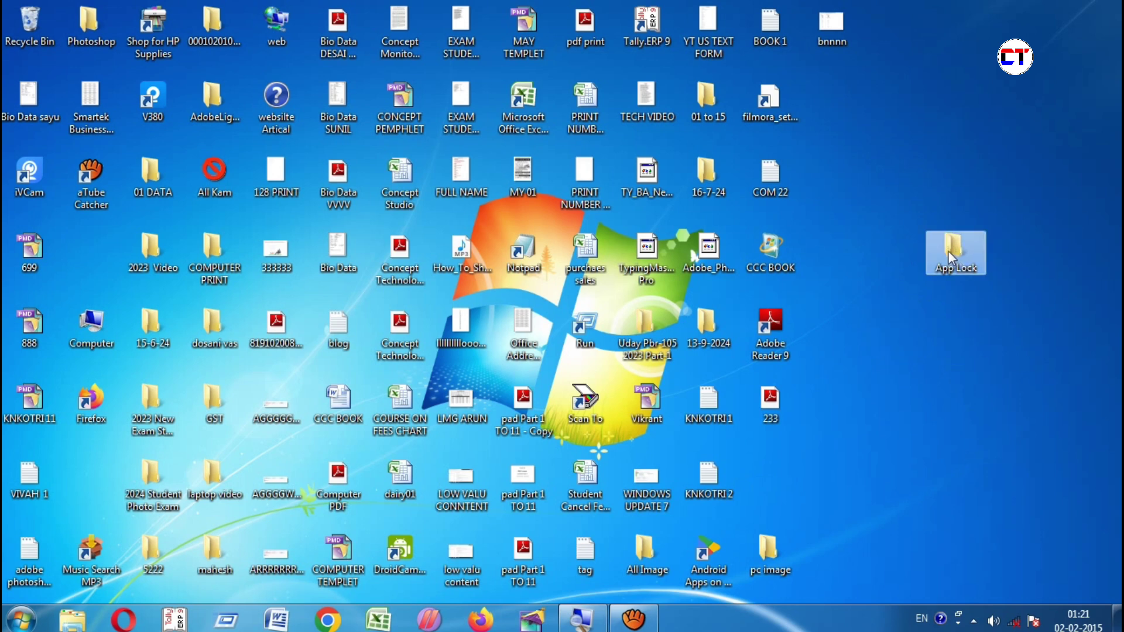
Step: Try to delete the App Lock folder, continuing with administrator permission and retrying
key("Delete")
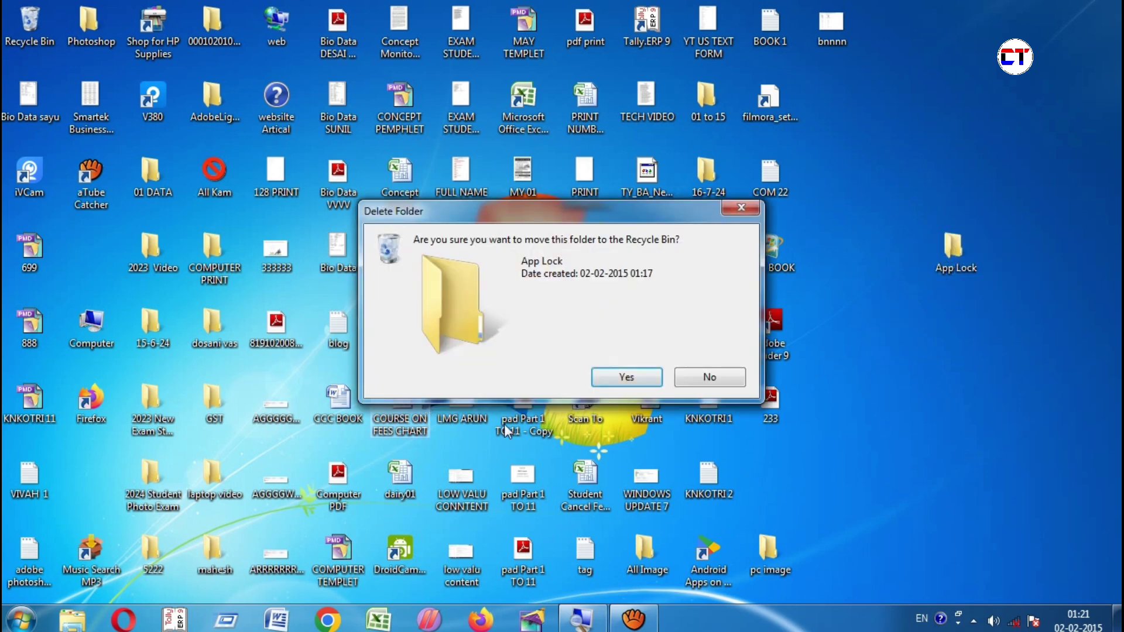
left_click(609, 378)
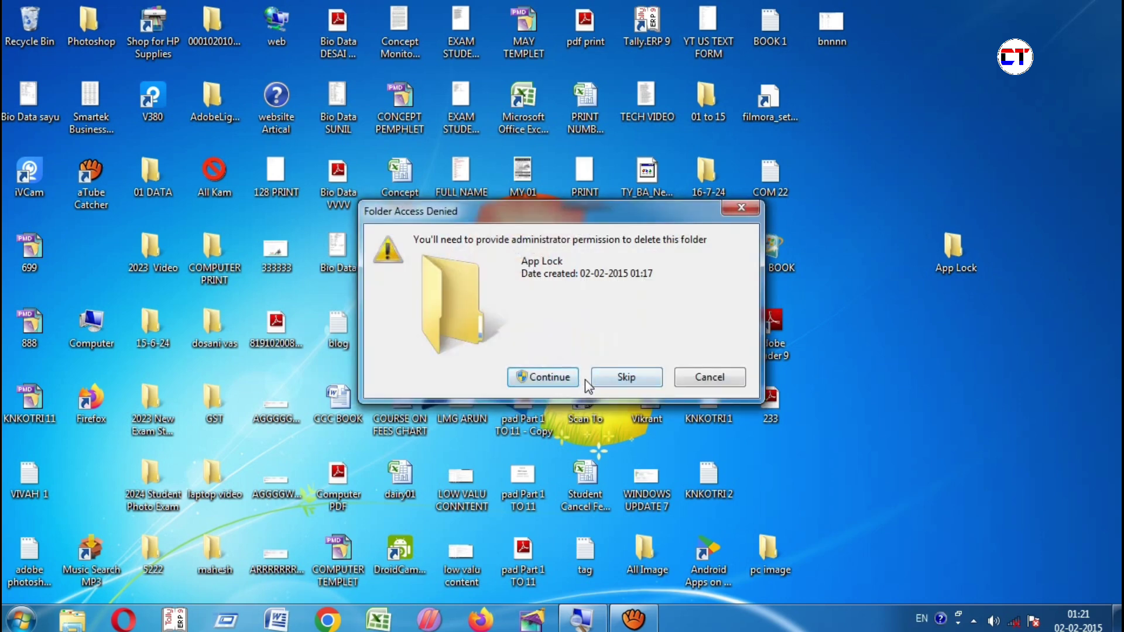
left_click(577, 378)
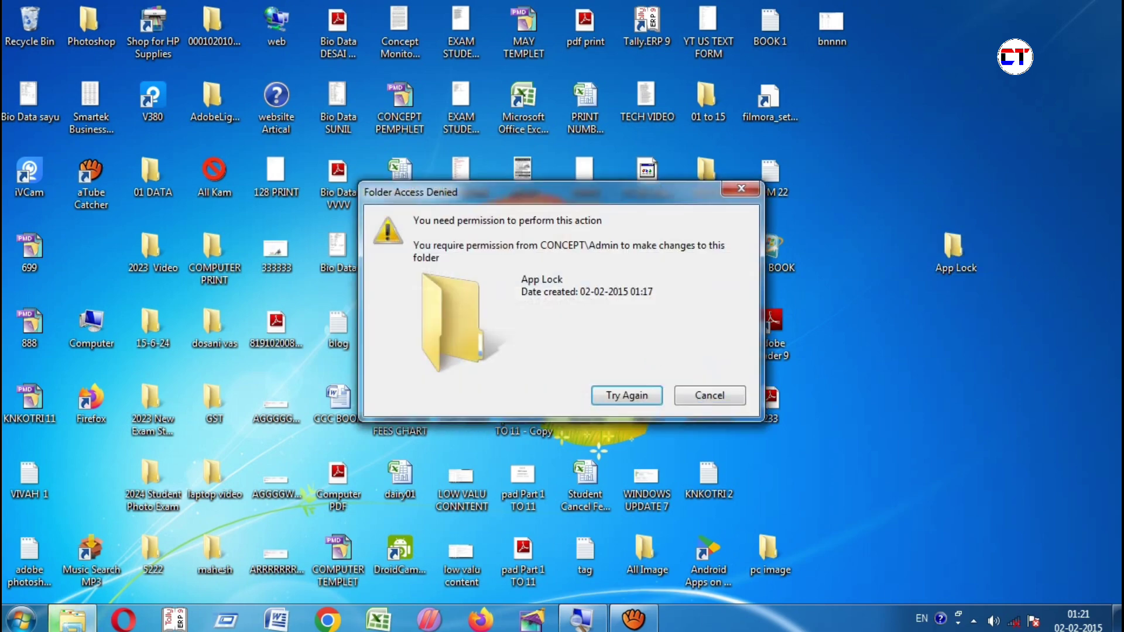
left_click(627, 395)
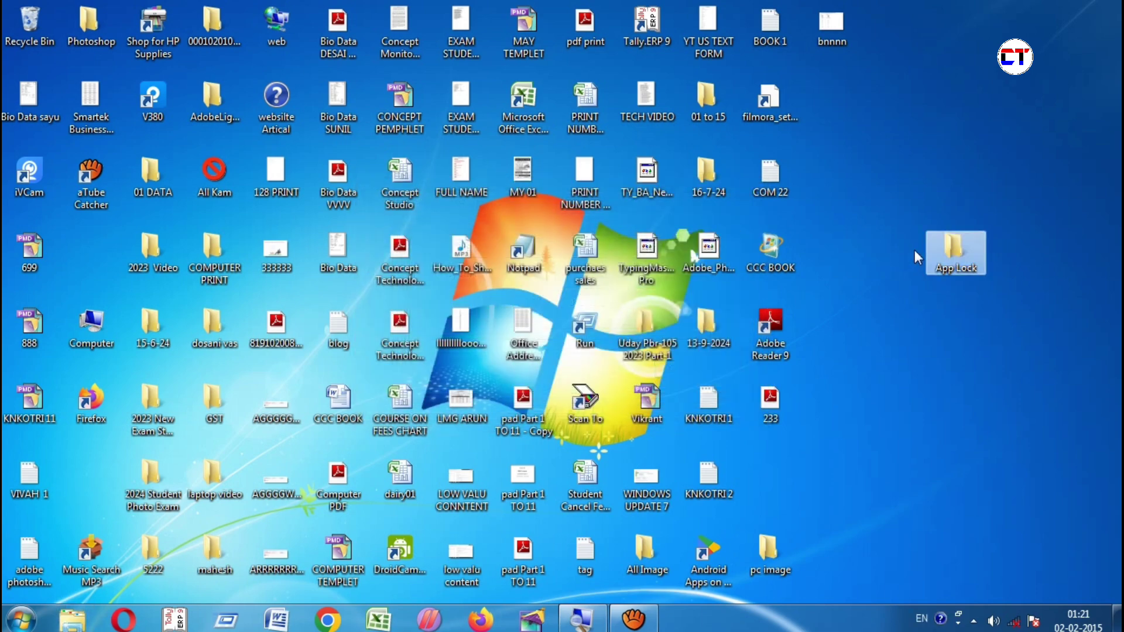
Step: Test access to the locked App Lock folder once more and dismiss the denial
double_click(947, 243)
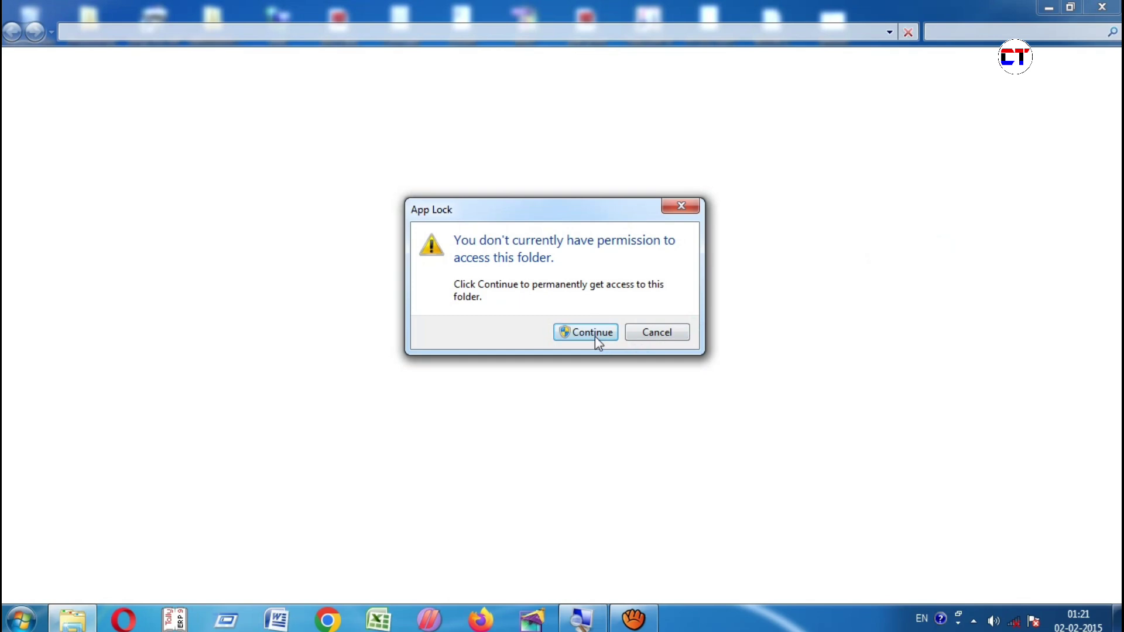
left_click(593, 335)
left_click(660, 332)
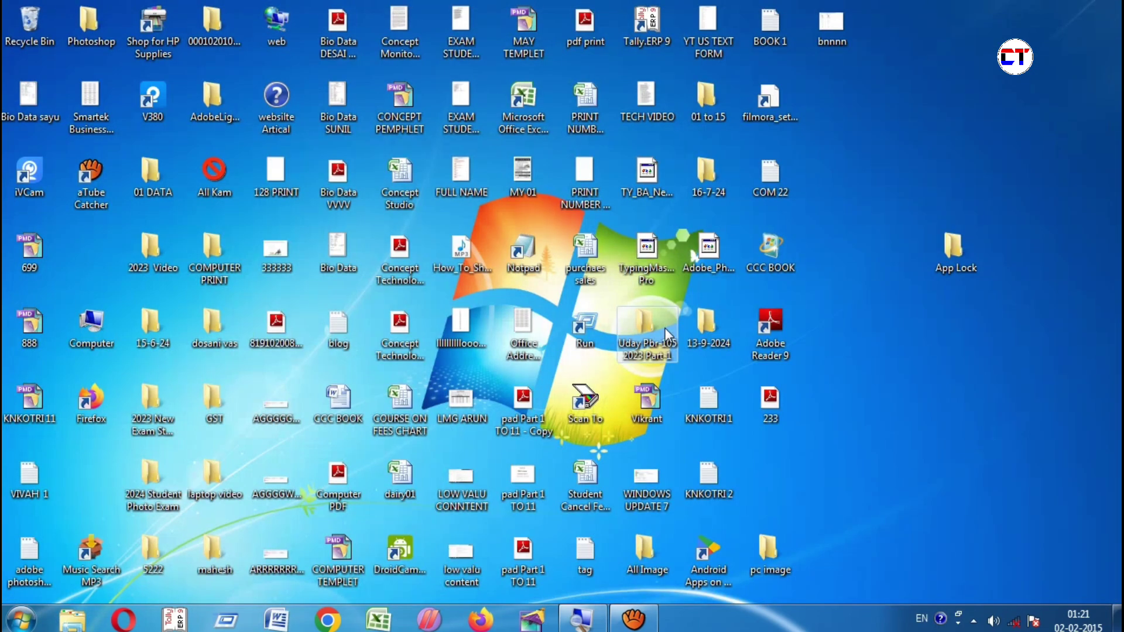
Step: Open the permissions editor from the App Lock folder's security properties, checking the Administrators group's entries first
right_click(941, 250)
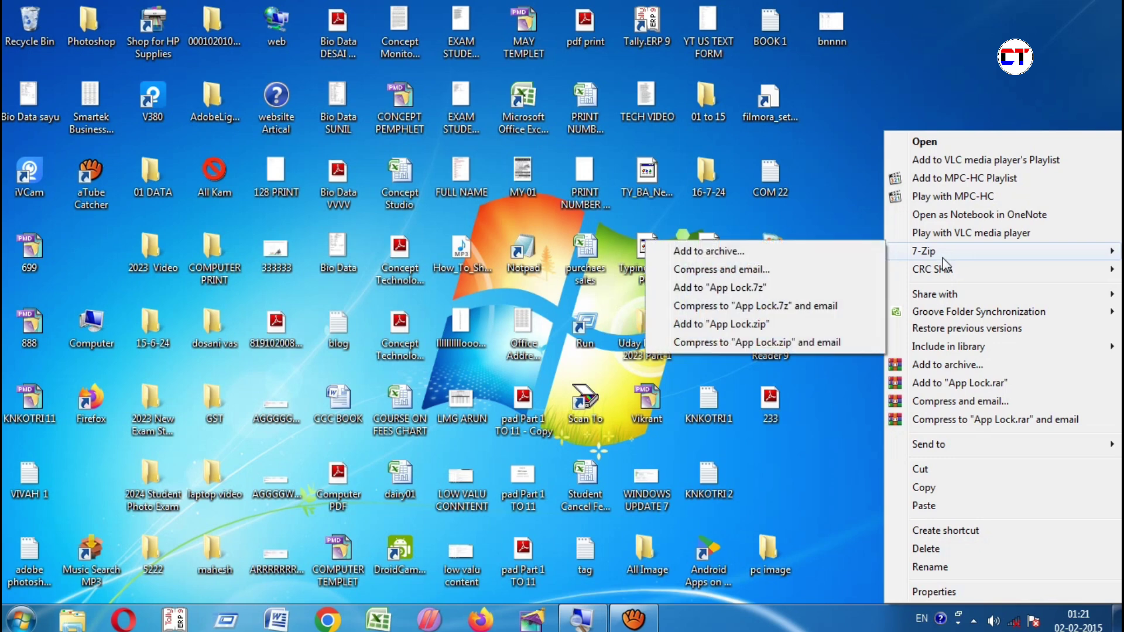
left_click(924, 592)
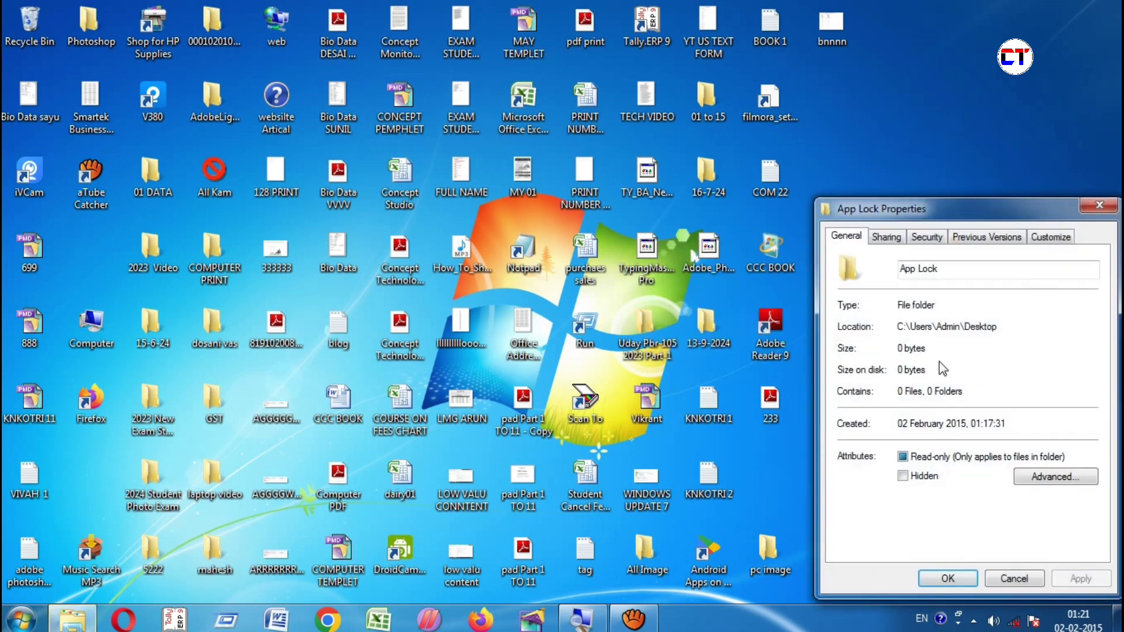
left_click_drag(914, 213, 478, 171)
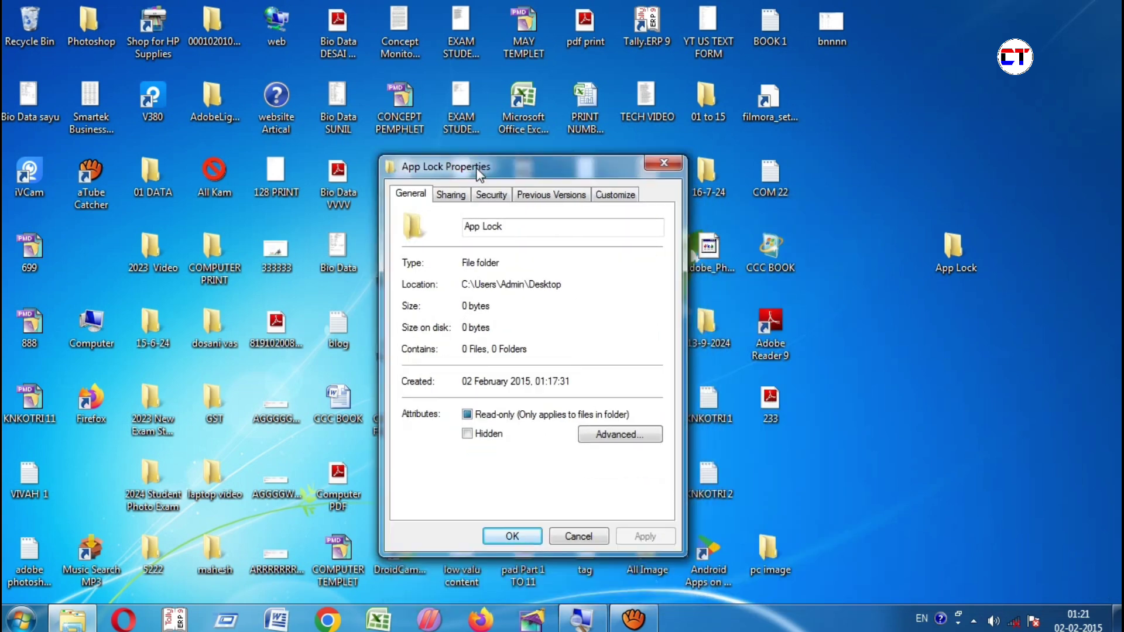
left_click(495, 201)
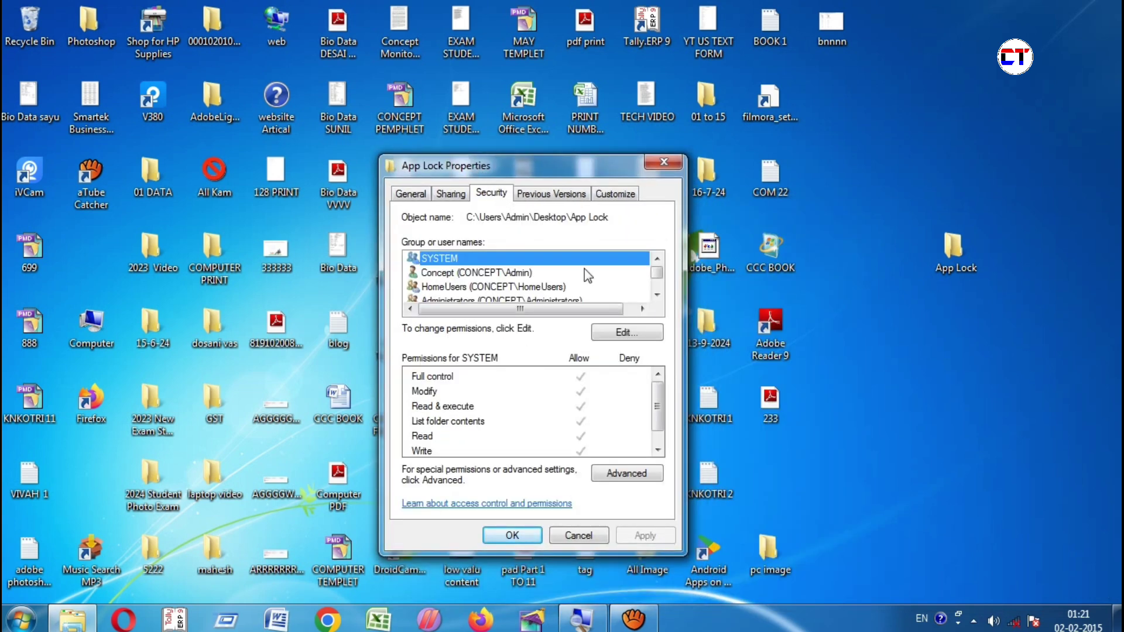
left_click(657, 296)
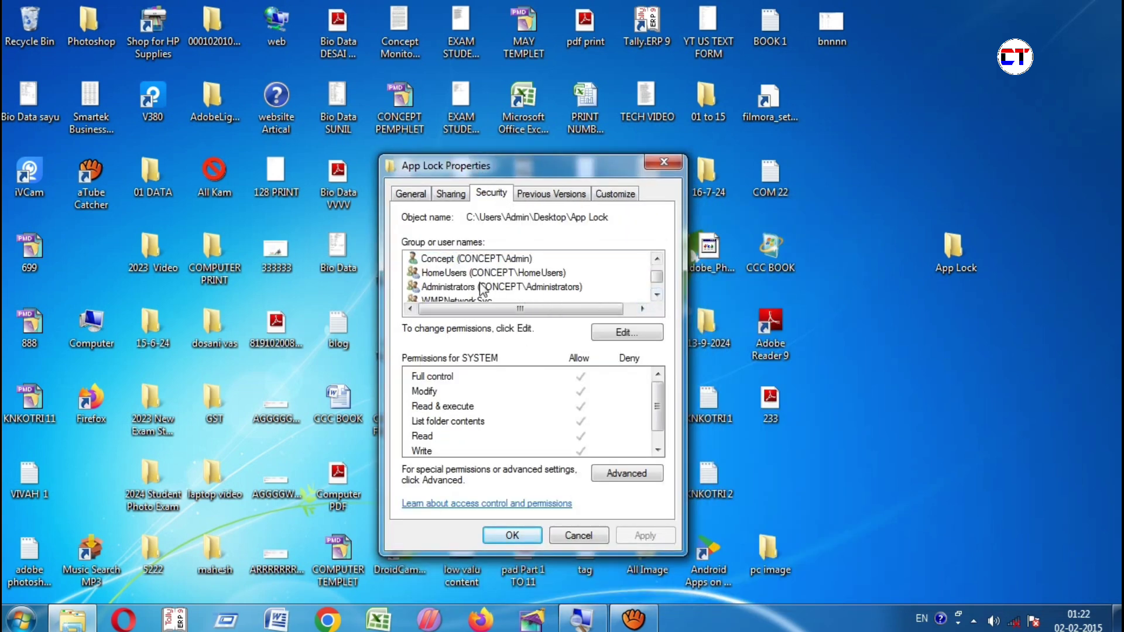
left_click(459, 287)
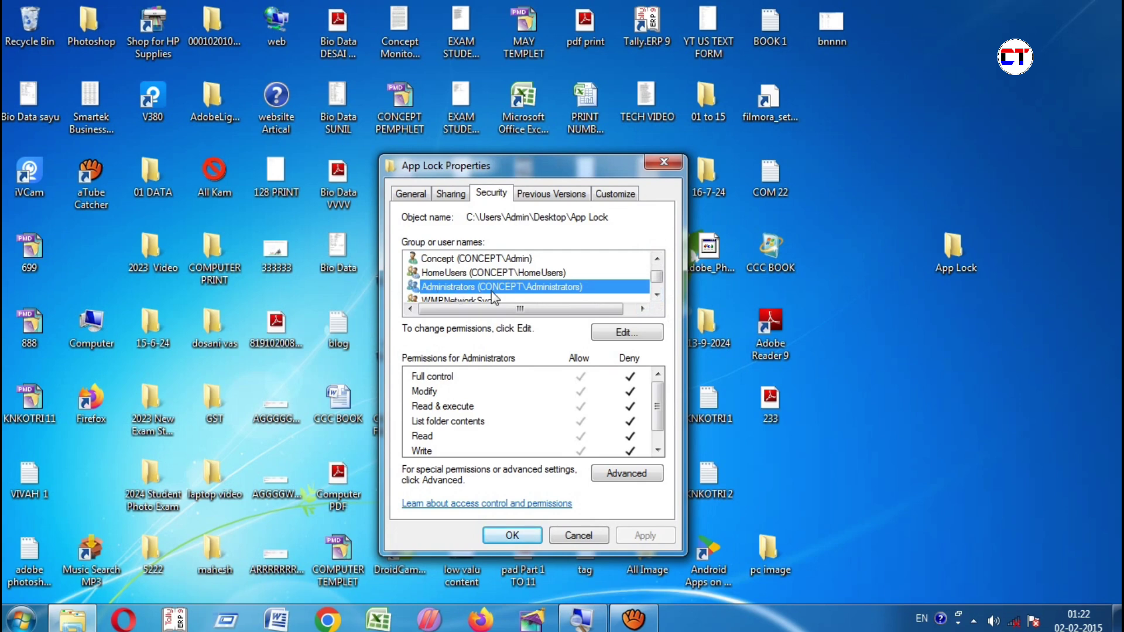
left_click(625, 333)
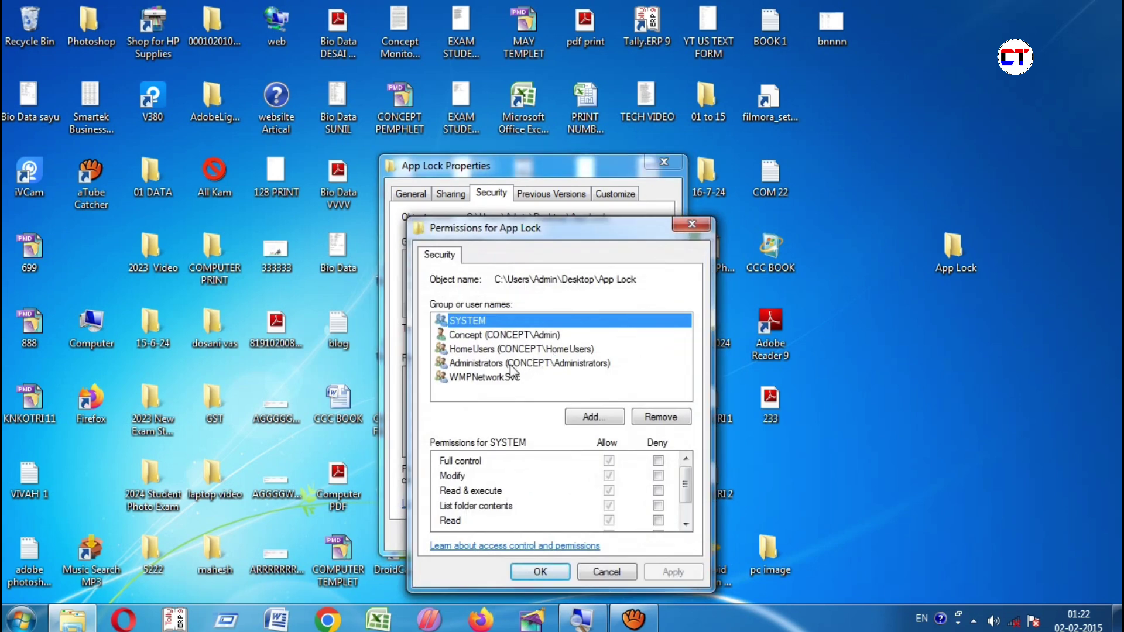
Step: Remove the Administrators deny entry from the App Lock folder, apply it past the shortcut errors, and close its properties
left_click(510, 365)
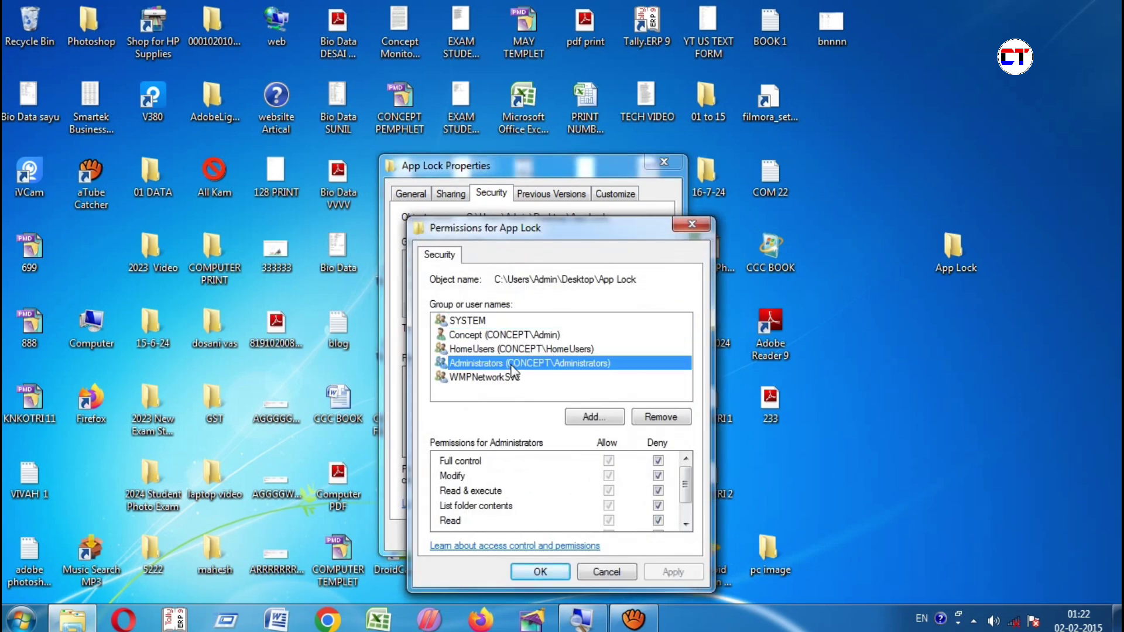
left_click(658, 418)
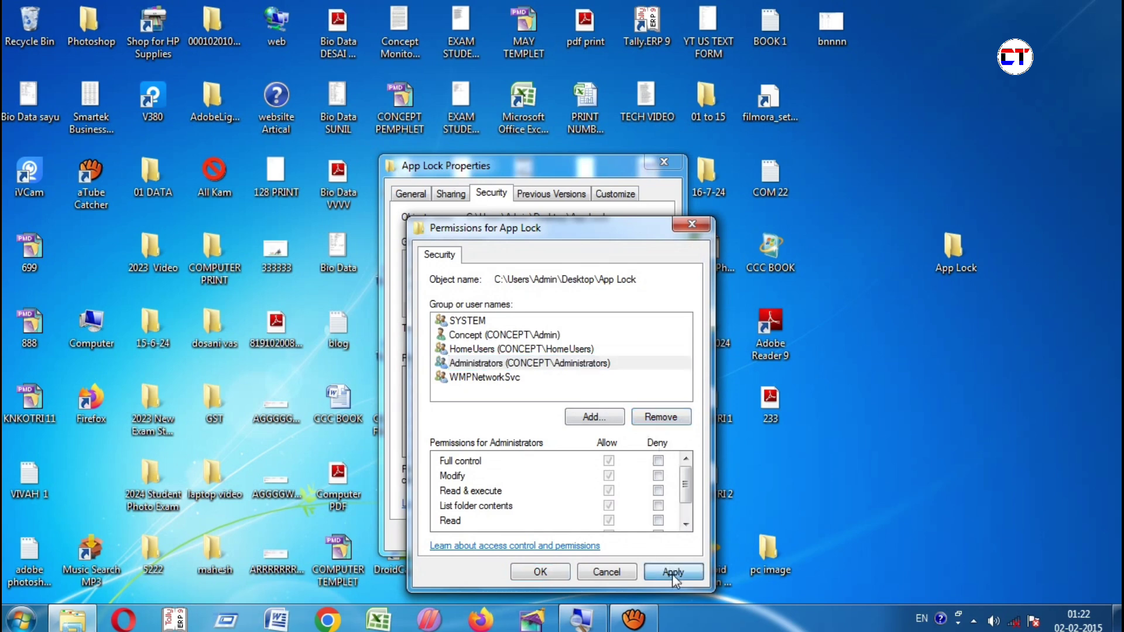
left_click(674, 573)
left_click(605, 395)
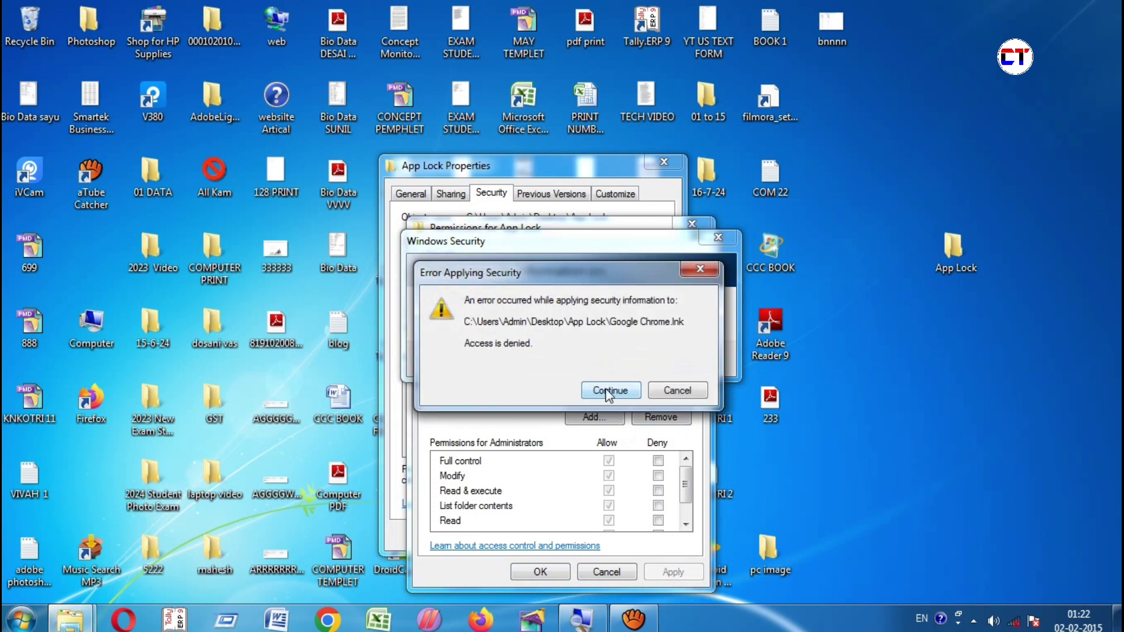
left_click(608, 393)
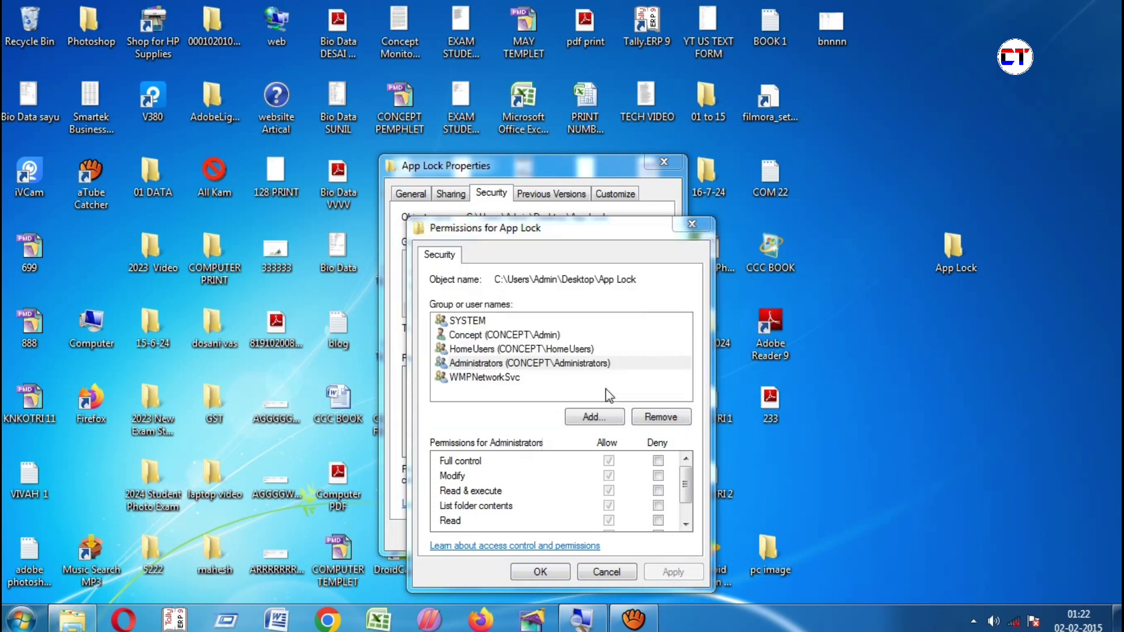
left_click(540, 572)
left_click(523, 535)
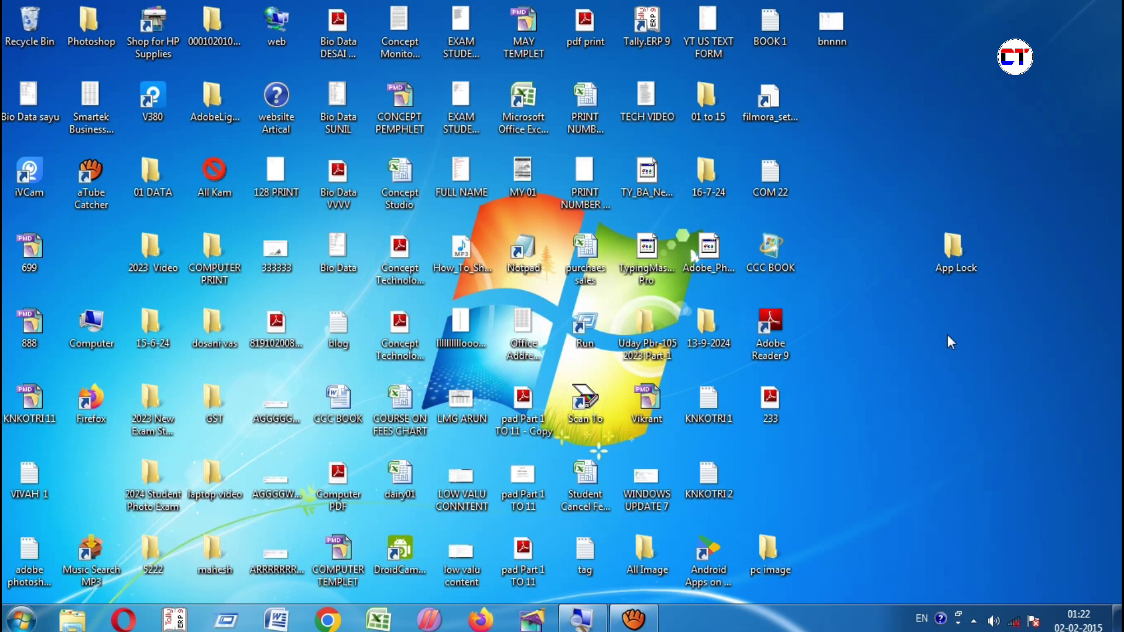
Step: Move the TypingMaster Pro, Google Chrome and Audacity shortcuts from the App Lock folder back to the desktop, and close the folder
double_click(966, 251)
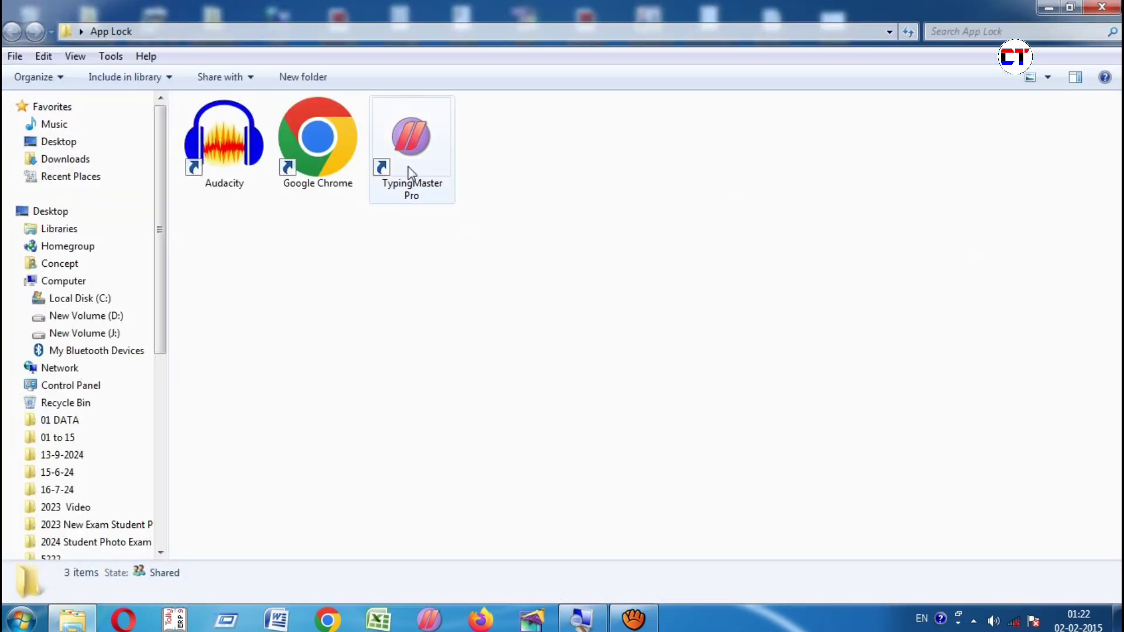
left_click(1064, 10)
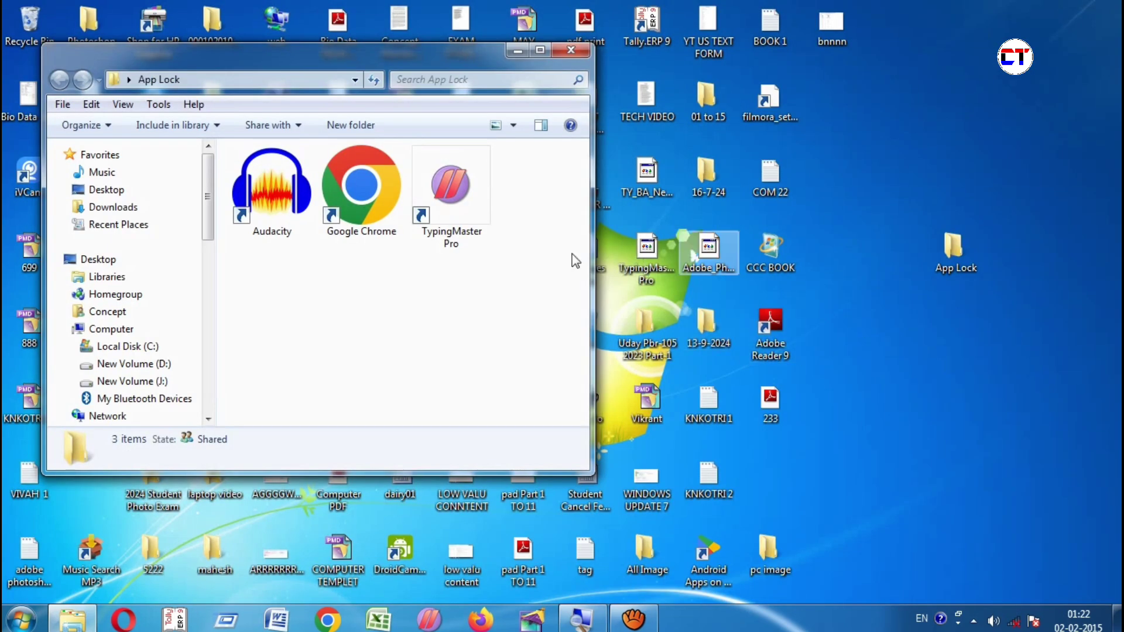
left_click_drag(451, 217, 943, 183)
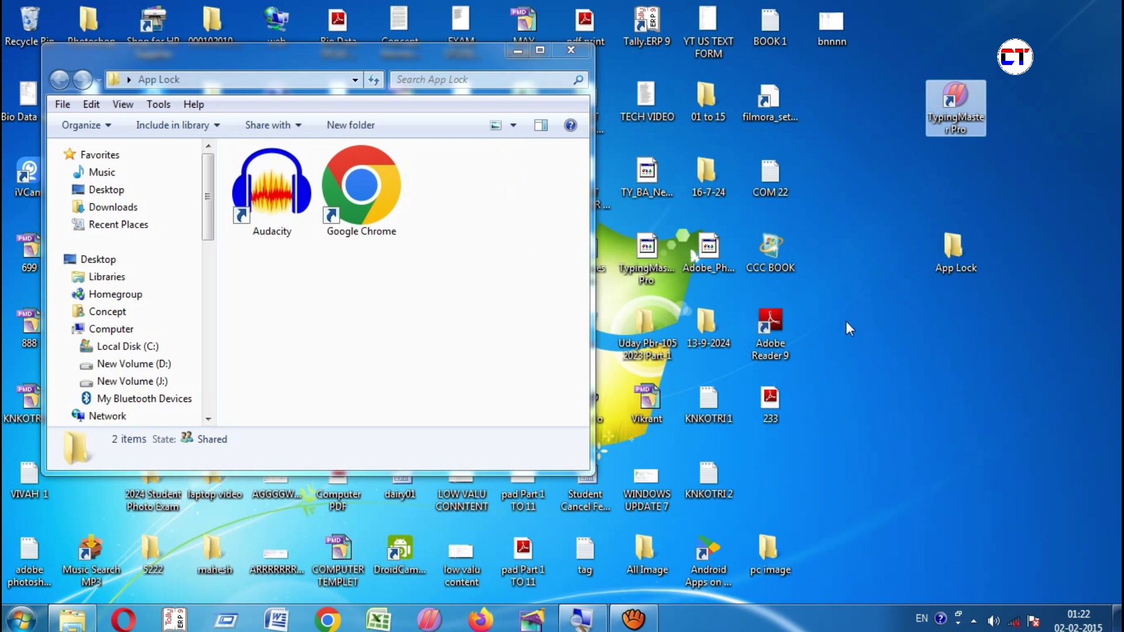
left_click_drag(369, 236, 961, 417)
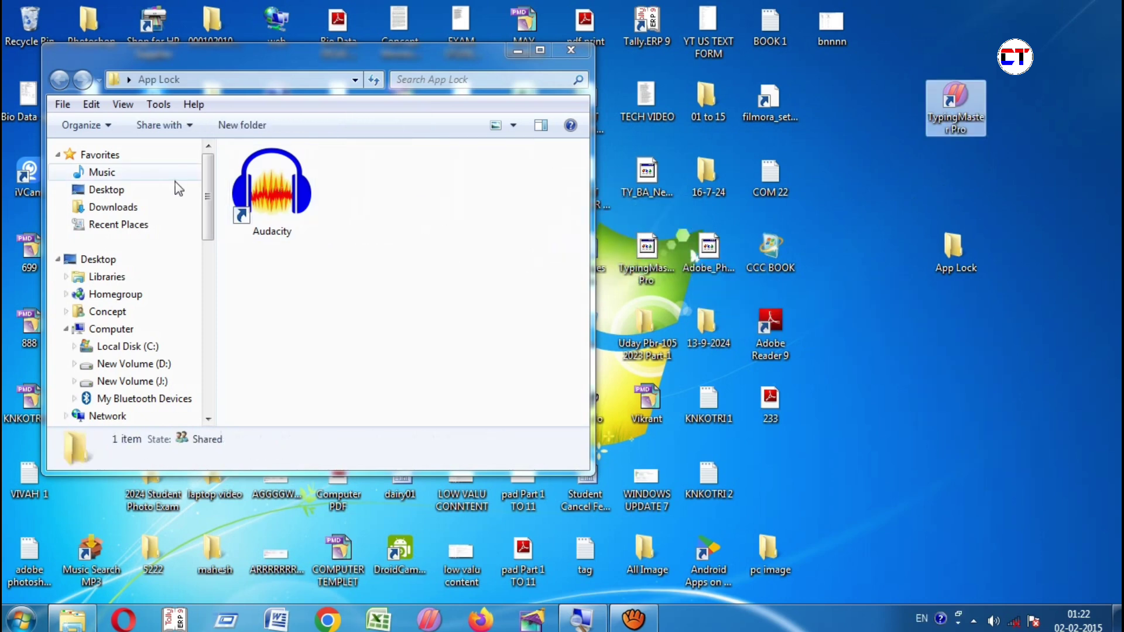
left_click_drag(272, 189, 853, 236)
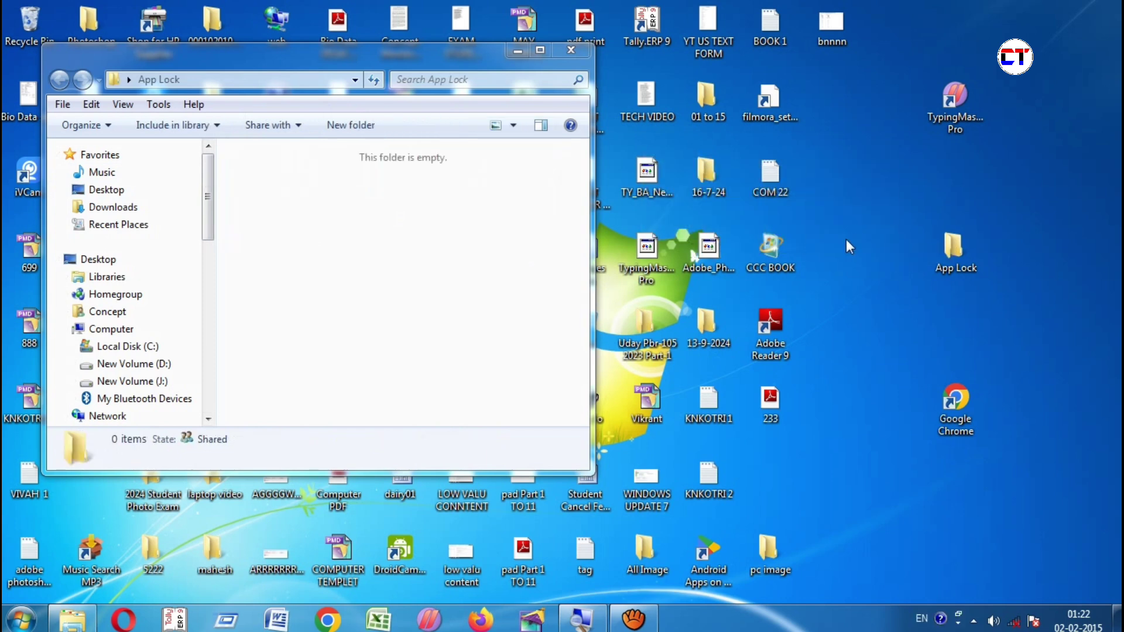
left_click(571, 51)
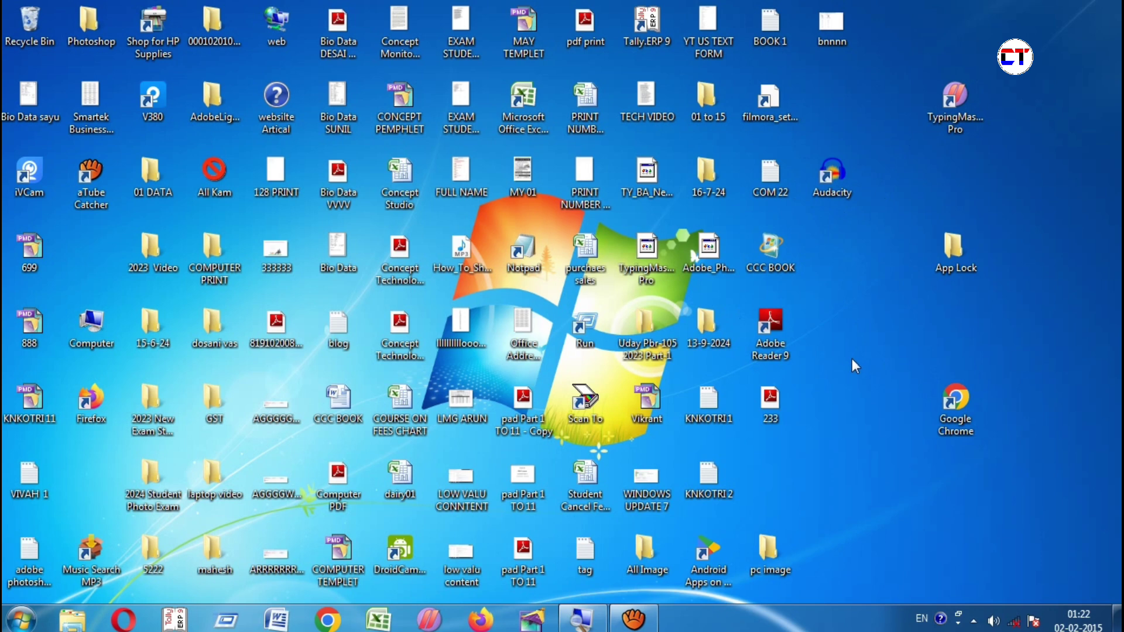
key("super")
key("super")
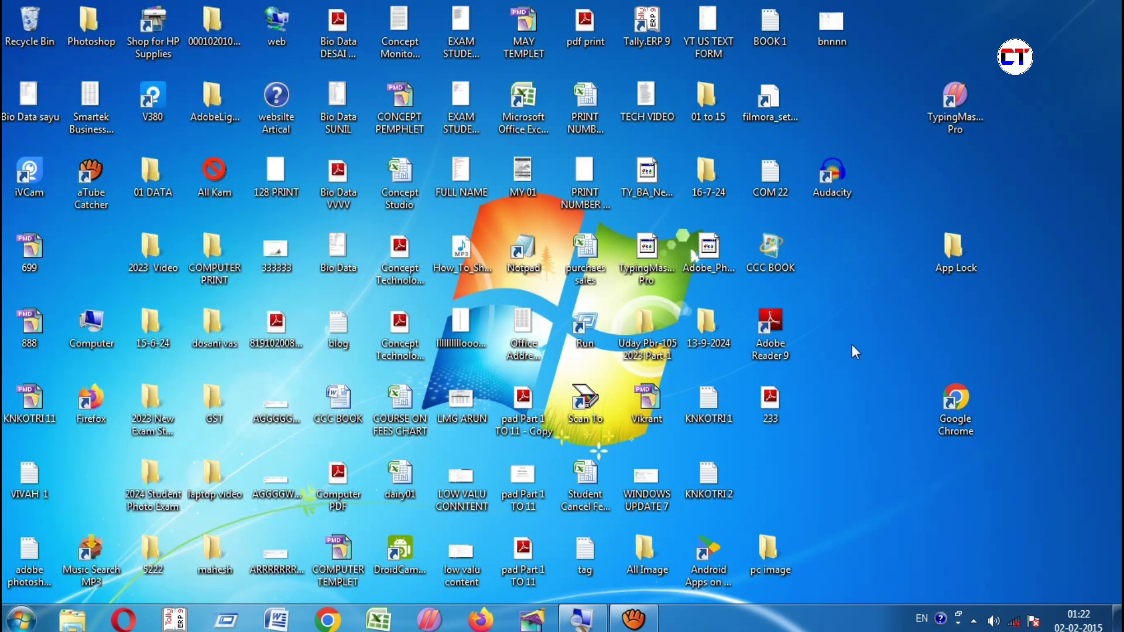